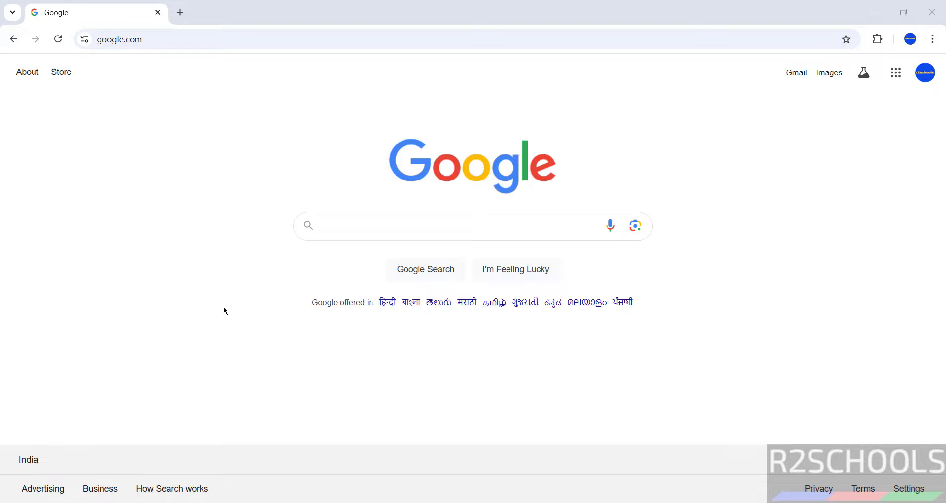
- Open Command Prompt, check for an existing Java installation with java --version, and close the window
key(super+r)
text(cmd)
key(Return)
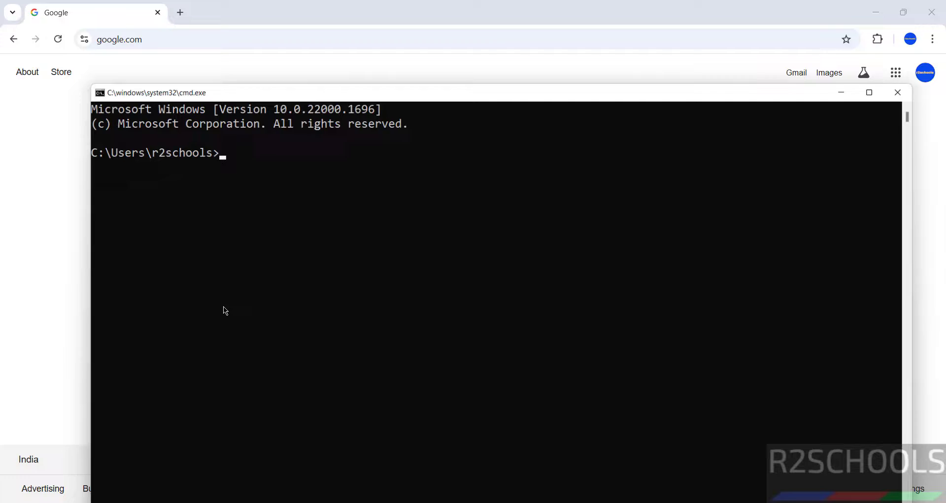
drag(315, 97, 271, 35)
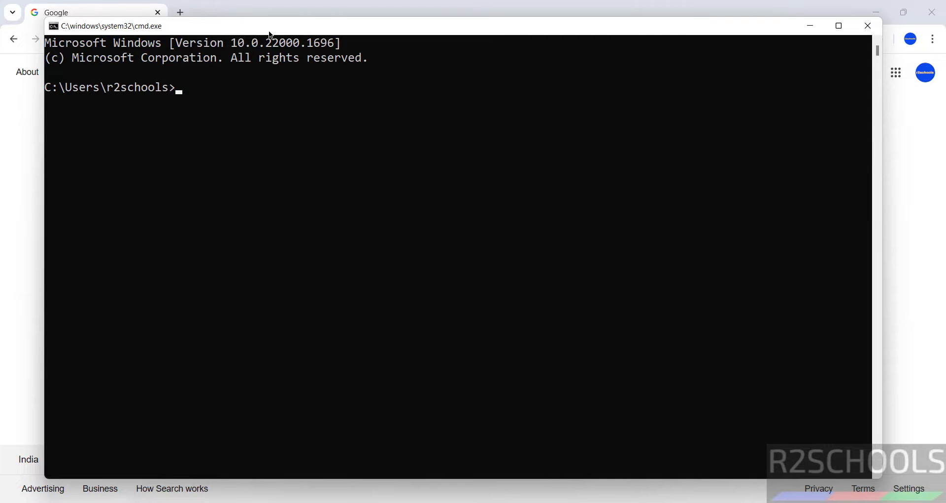
text(java --version)
key(Return)
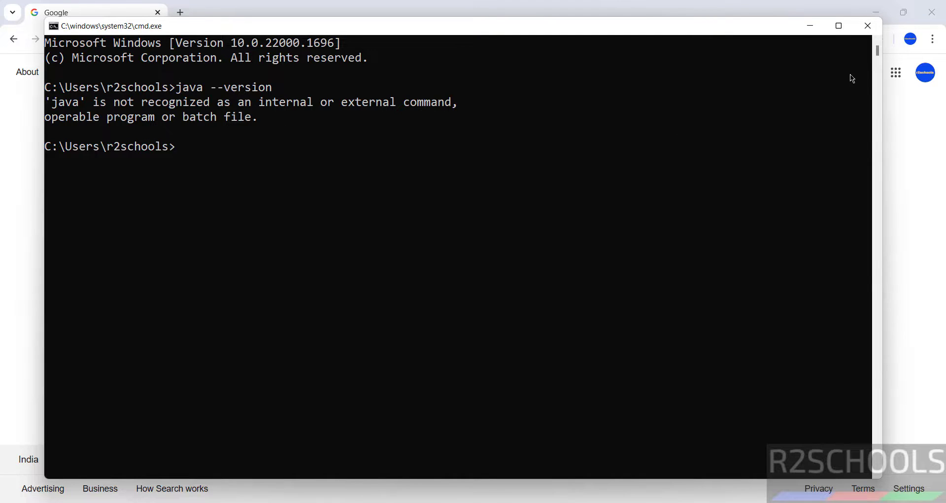
click(868, 25)
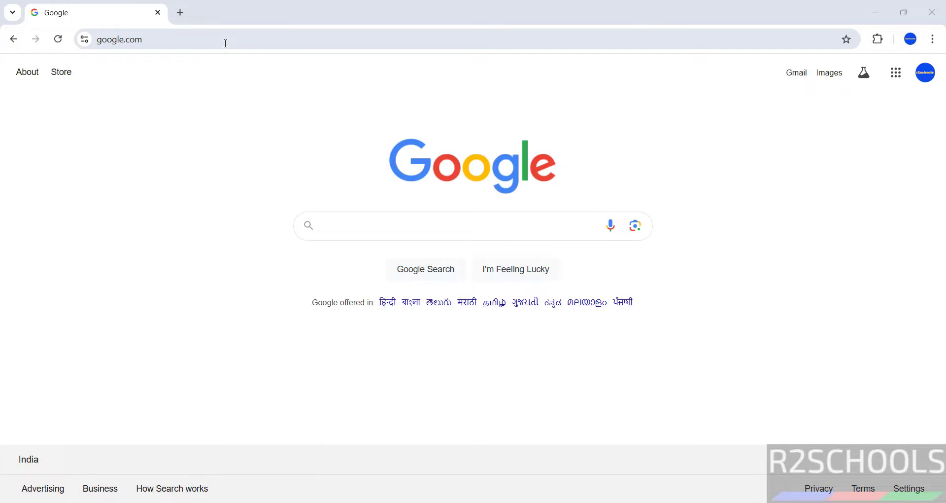
- Search Google for "java jdk download" and open Oracle's Java Downloads page
click(369, 221)
text(java)
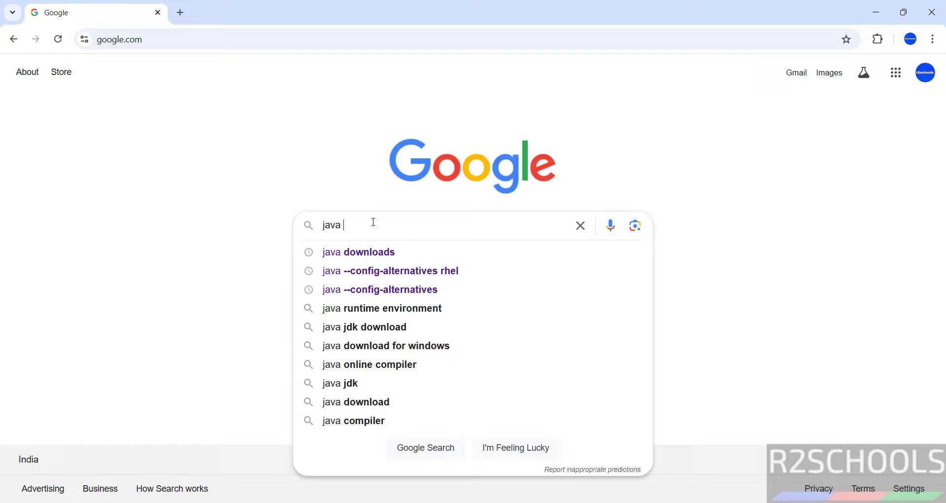
text( jdk download)
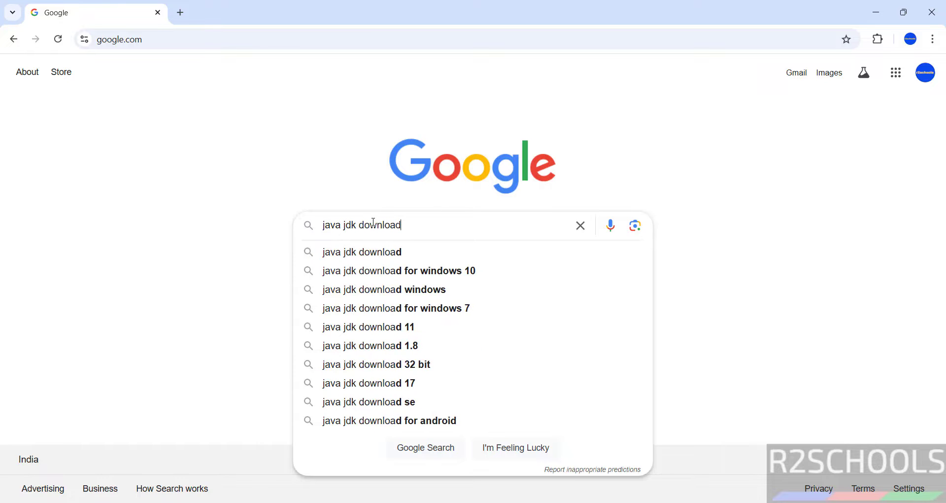
key(Return)
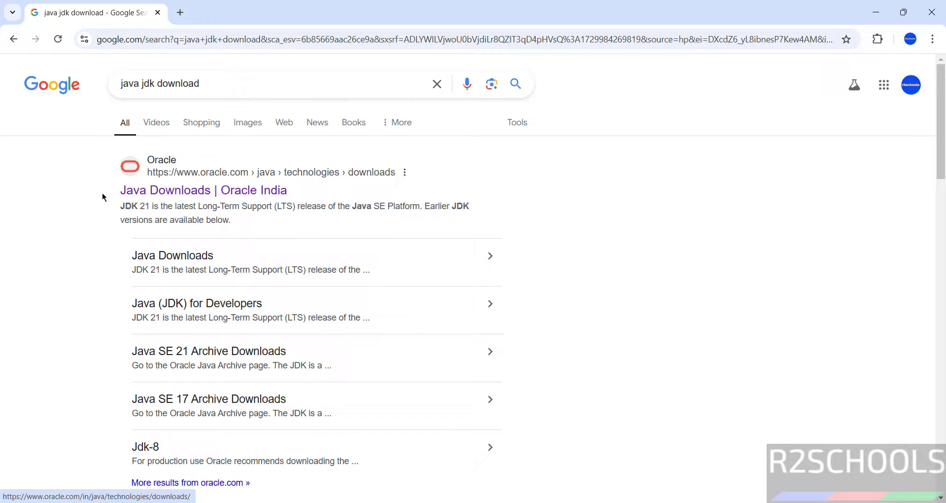
click(178, 196)
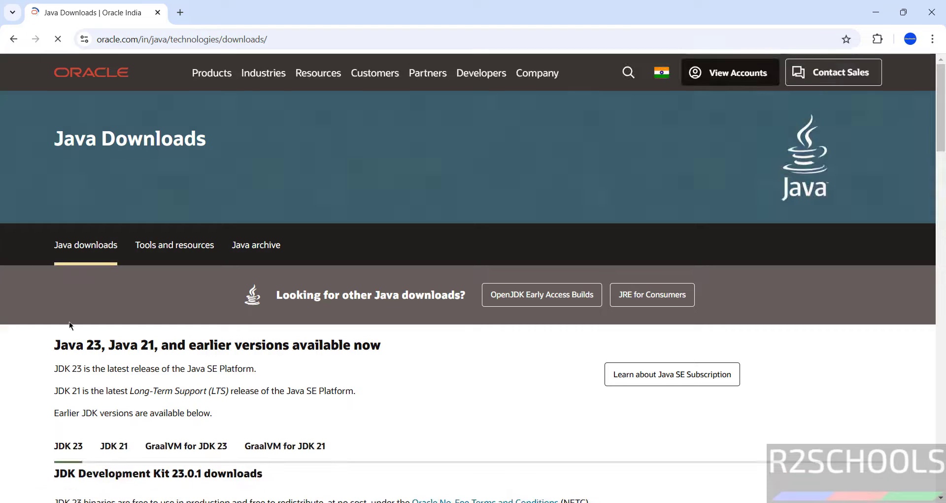
- Review the available Java versions and open the Java SE 17 downloads from Oracle's Java archive
drag(49, 347, 102, 348)
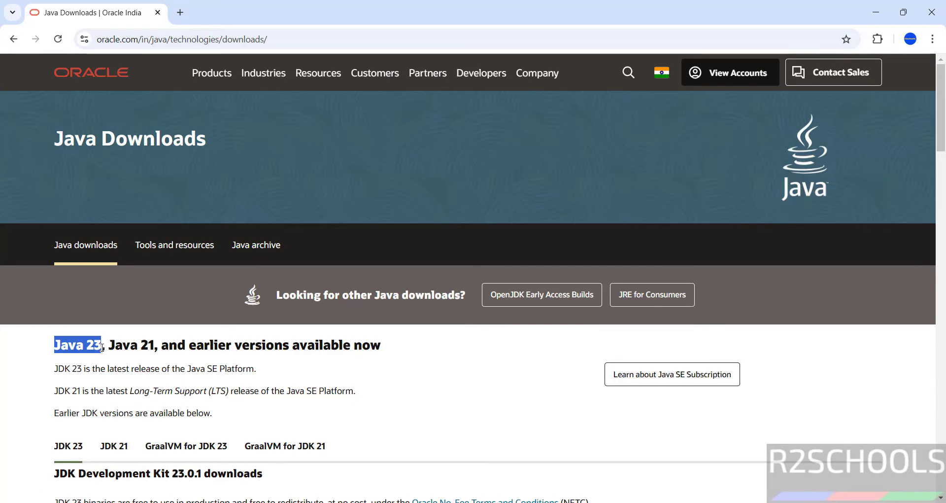
click(397, 368)
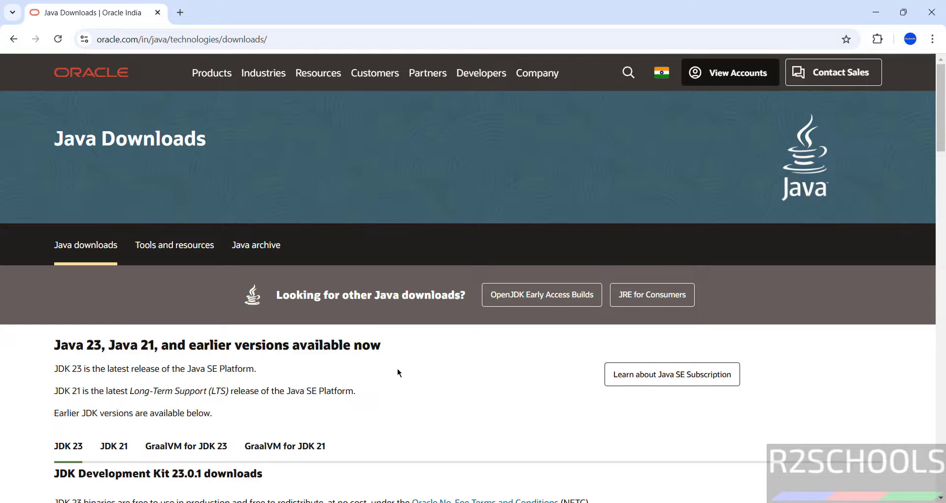
scroll(398, 368, down, 1)
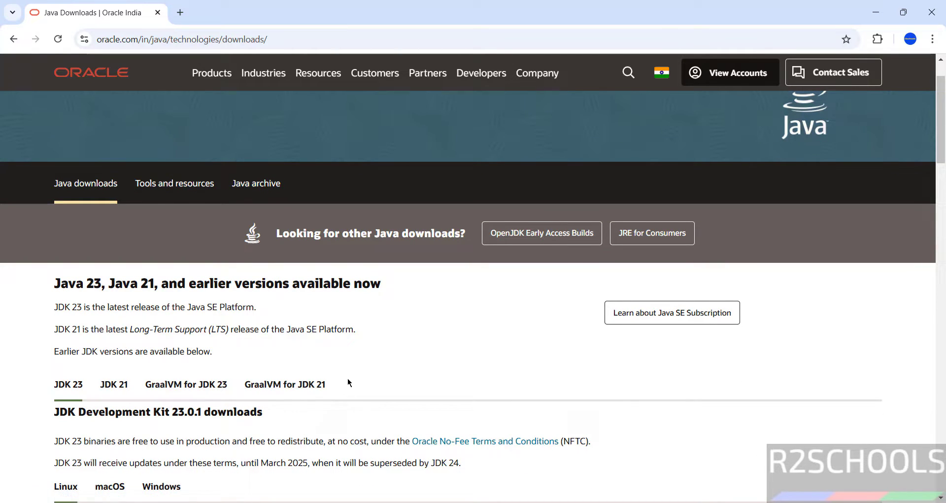
scroll(348, 377, up, 1)
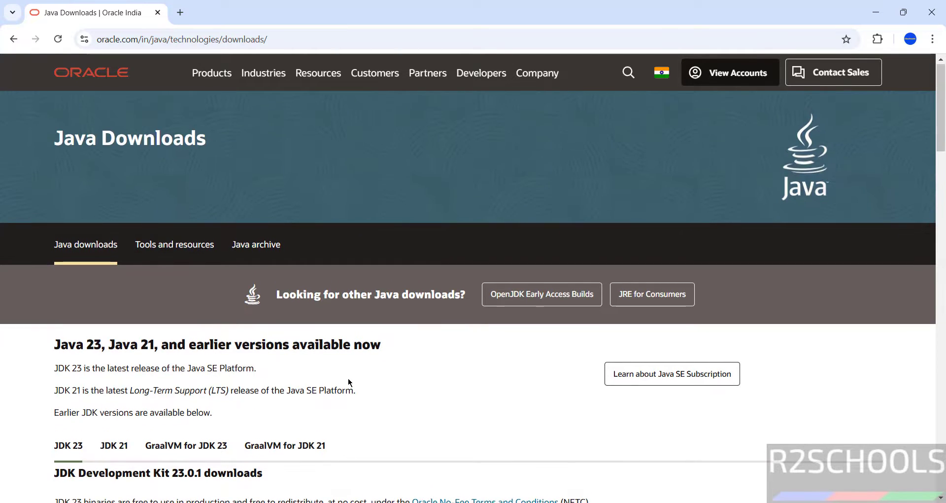
click(266, 250)
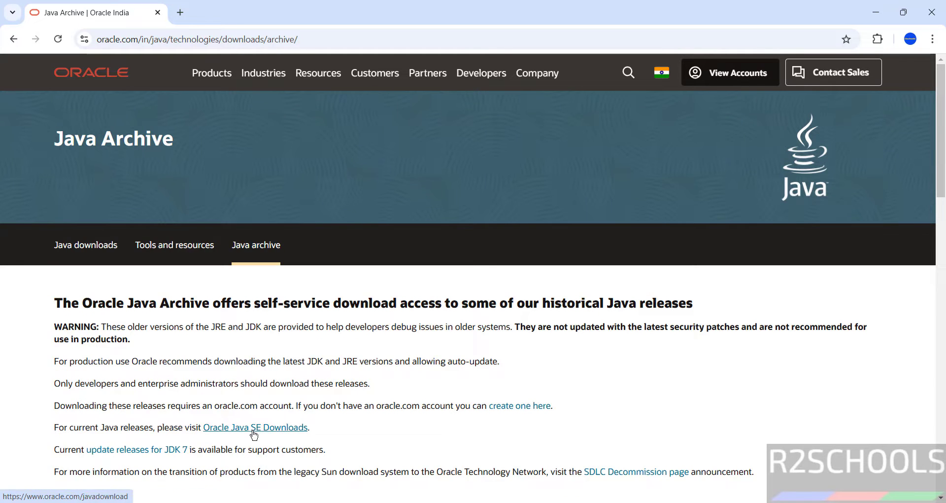
scroll(400, 324, down, 8)
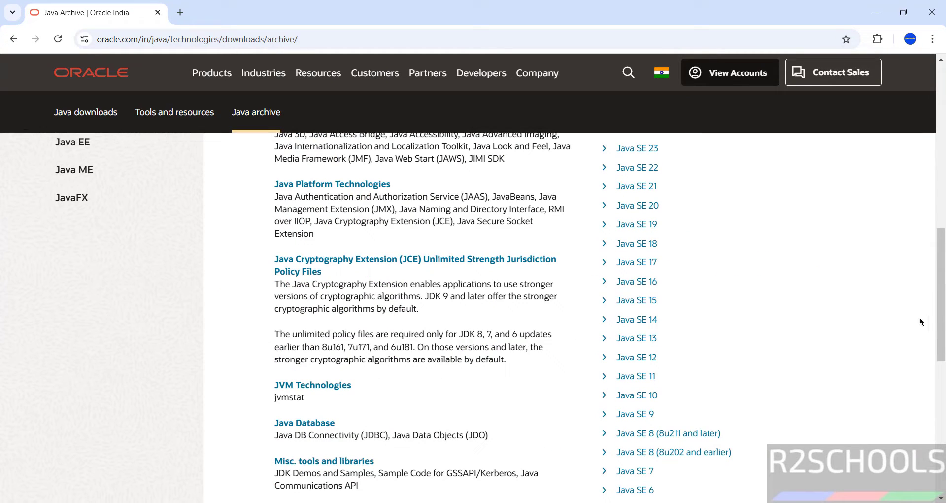
scroll(826, 318, up, 1)
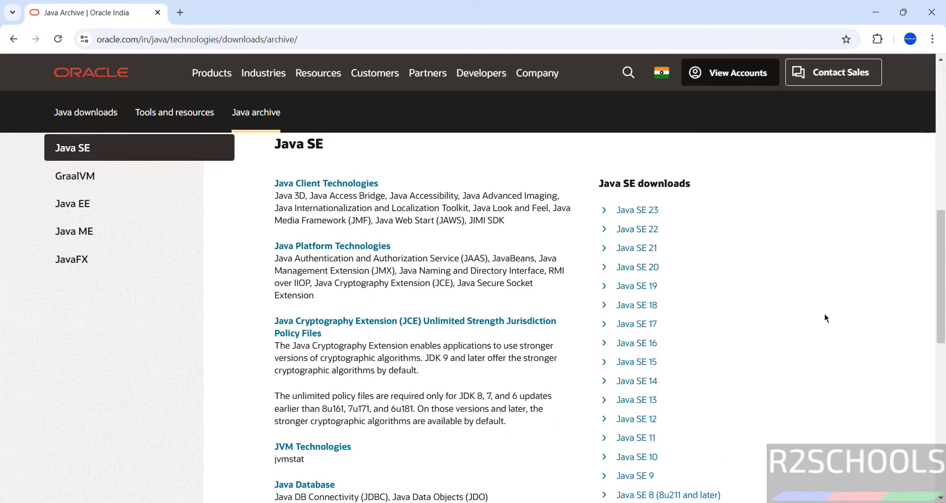
click(653, 328)
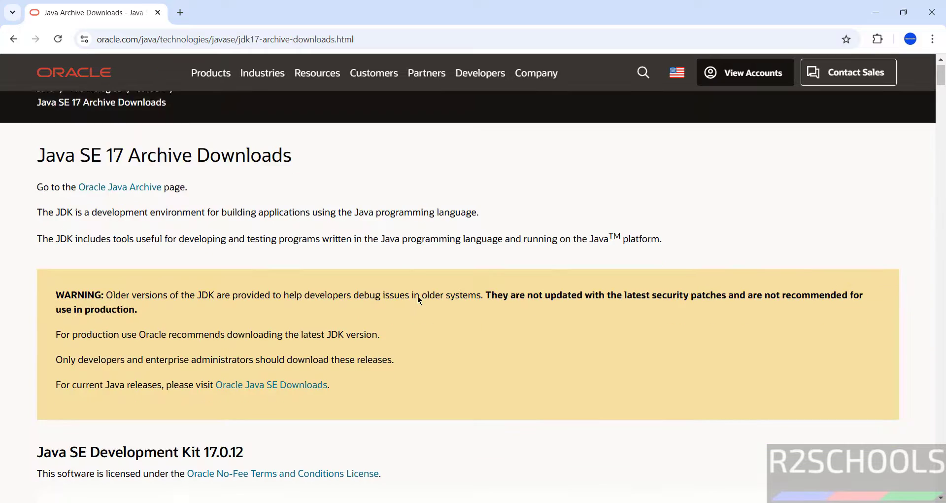
- Download the Windows x64 Installer jdk-17.0.12_windows-x64_bin.exe from the Java SE Development Kit 17.0.12 list
scroll(418, 297, down, 5)
scroll(418, 299, down, 2)
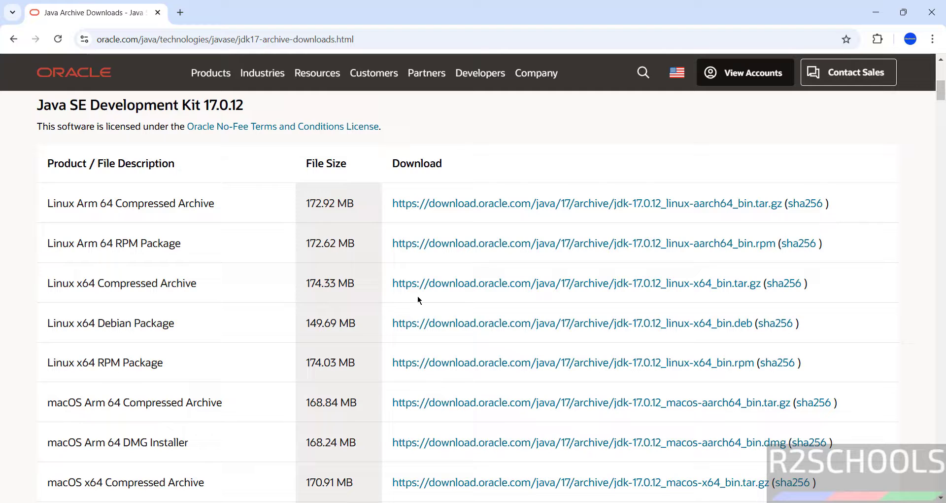
scroll(418, 300, down, 4)
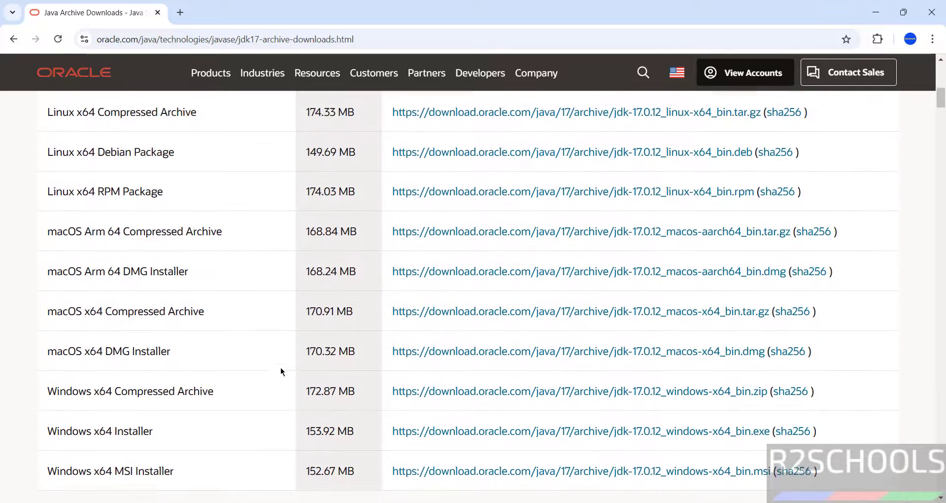
scroll(281, 371, down, 2)
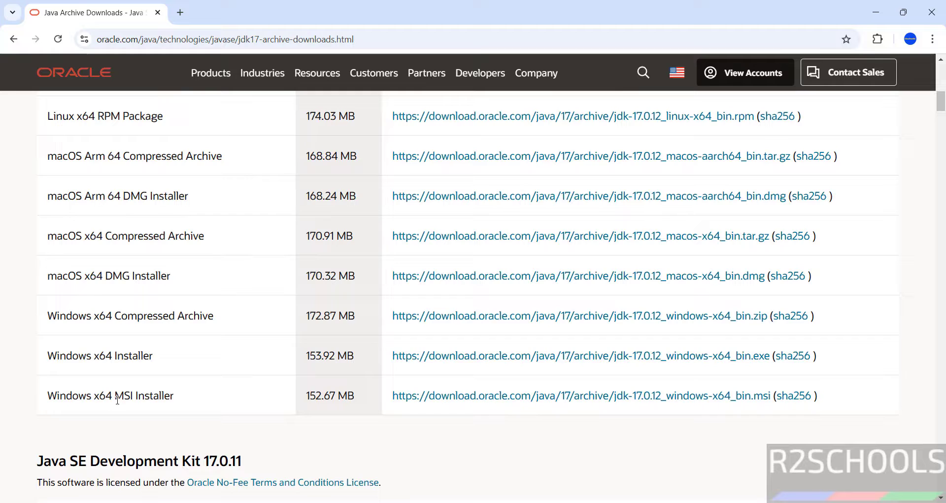
click(694, 357)
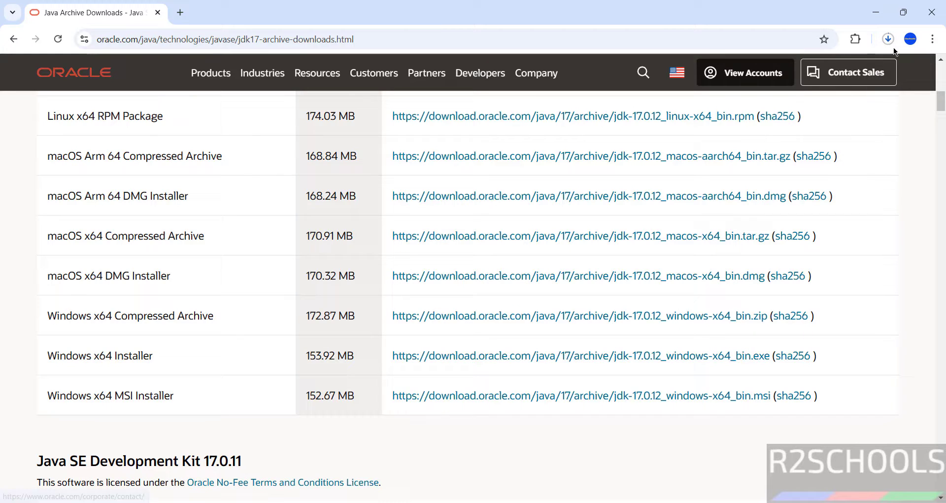
- Open the full download history and remove the old MongoDB entries from it
click(888, 39)
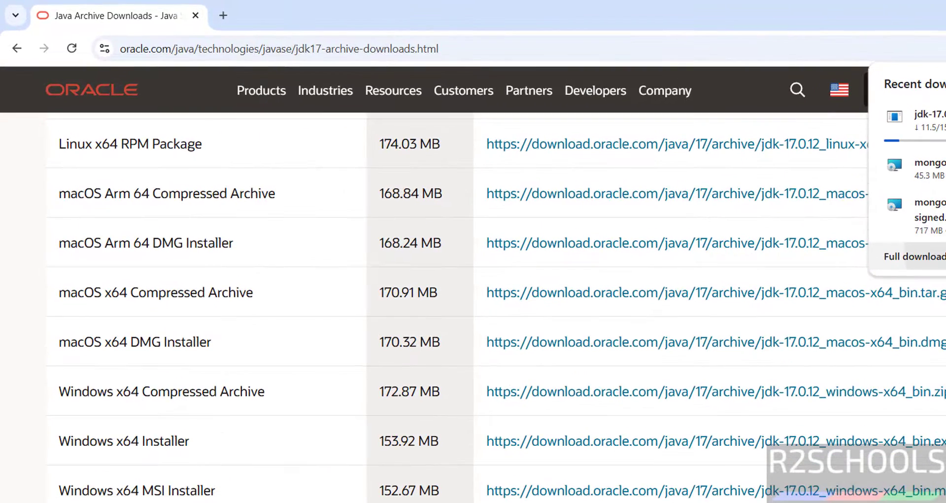
click(915, 256)
click(824, 350)
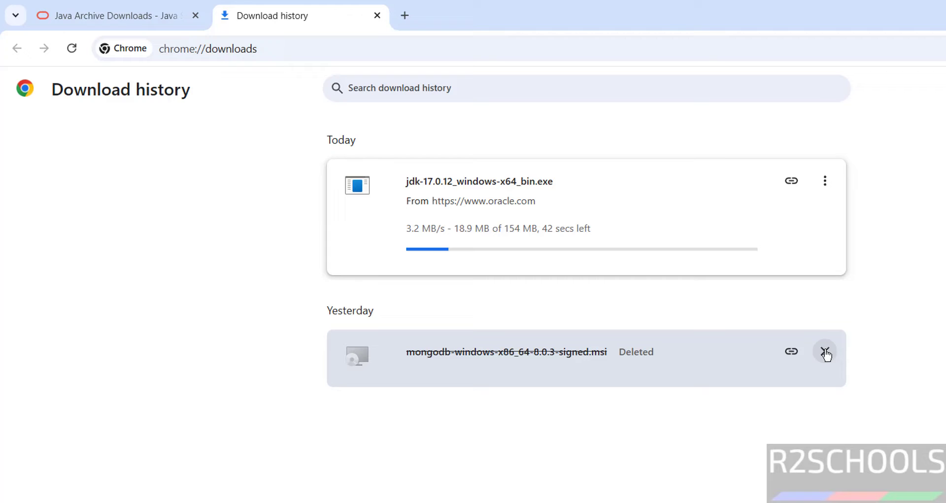
click(825, 352)
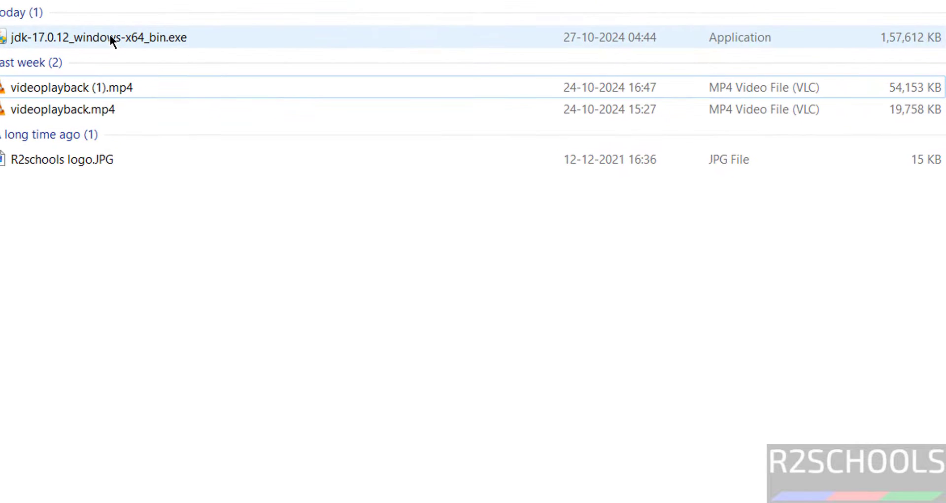
- Run jdk-17.0.12_windows-x64_bin.exe and install the JDK to the default folder C:\Program Files\Java\jdk-17\
double_click(111, 36)
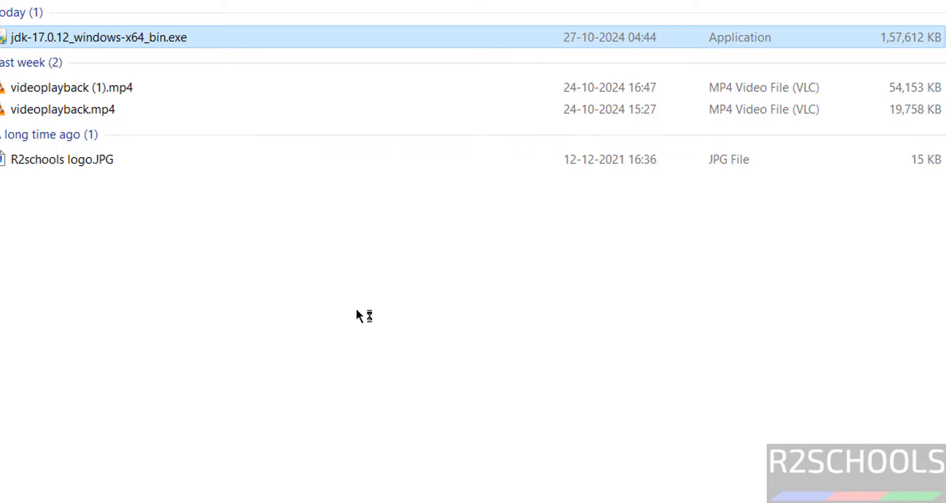
click(552, 424)
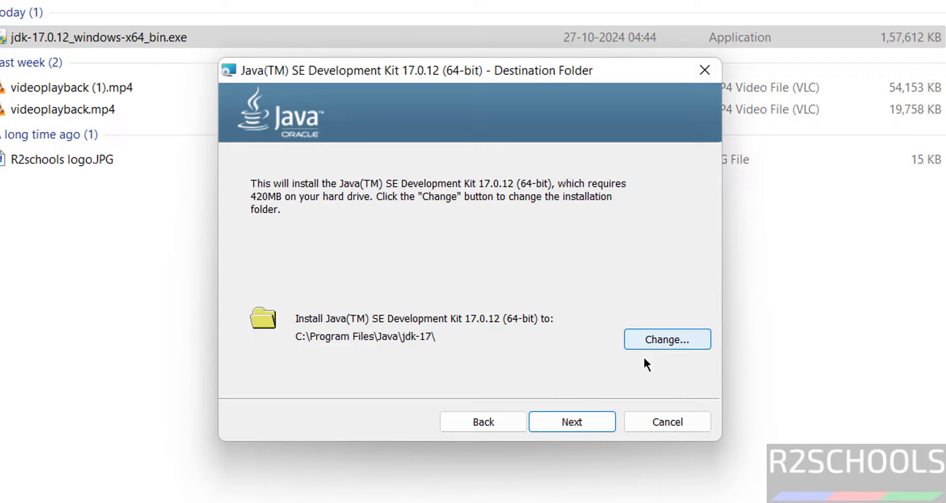
click(566, 422)
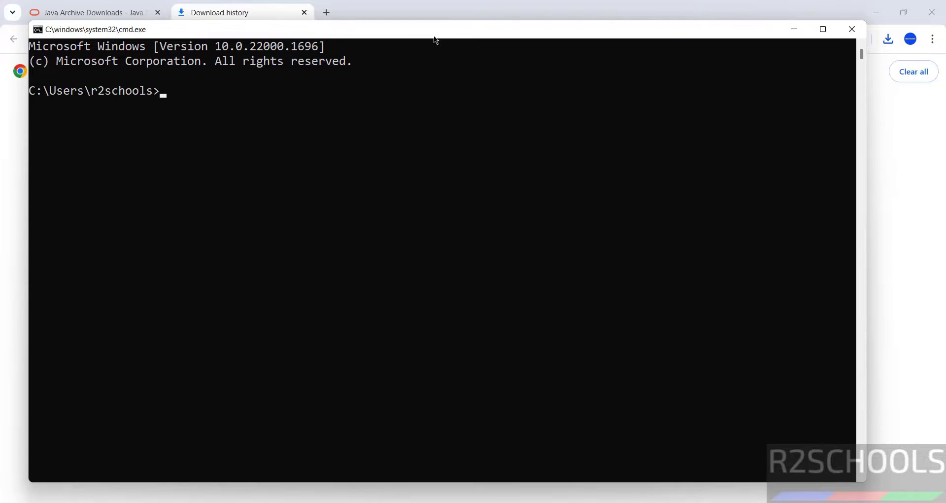
- Check the newly installed Java version in Command Prompt with java --version
text(java --version)
key(Return)
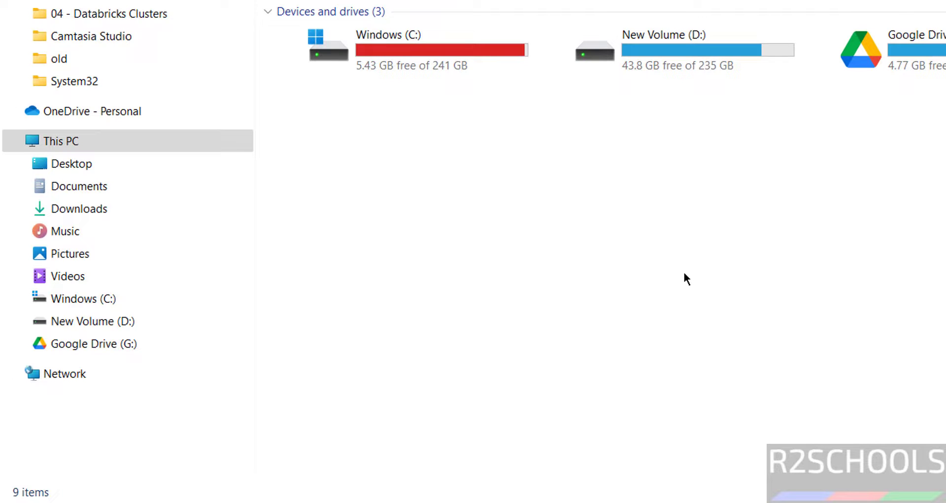
- Open the Environment Variables dialog through This PC's properties and advanced system settings
click(153, 148)
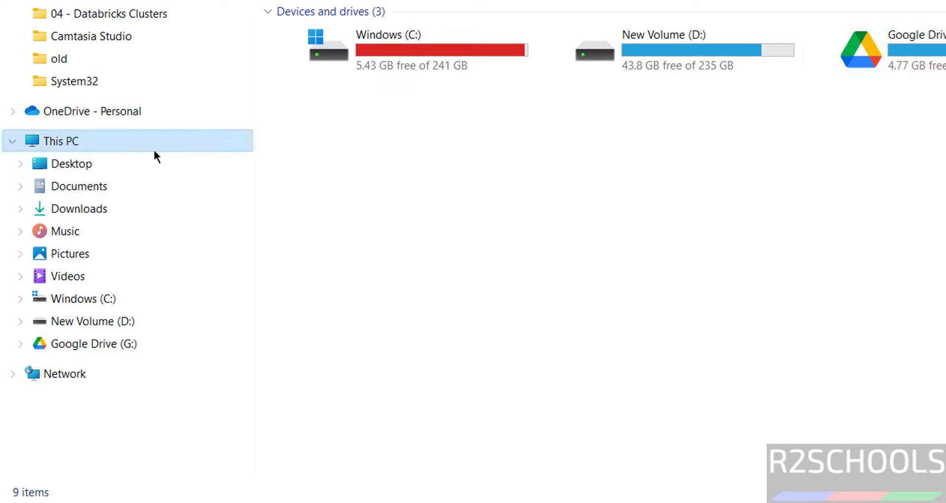
right_click(66, 154)
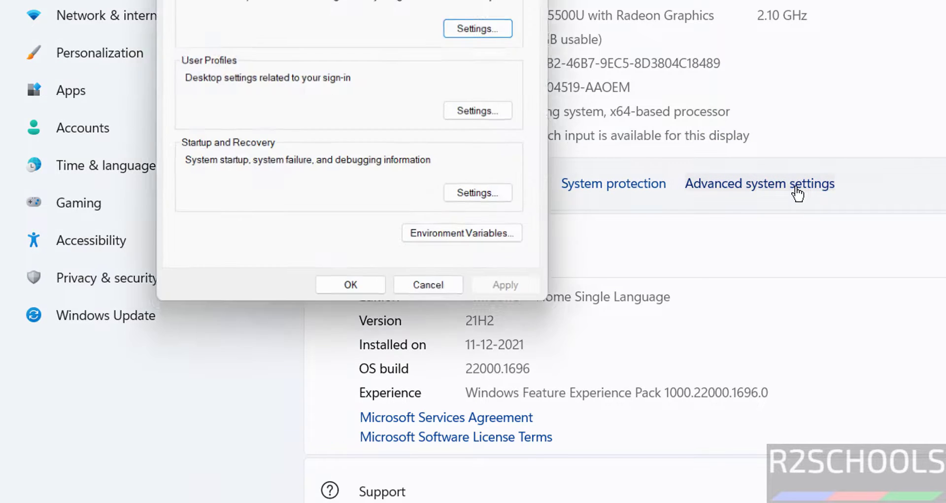
click(433, 234)
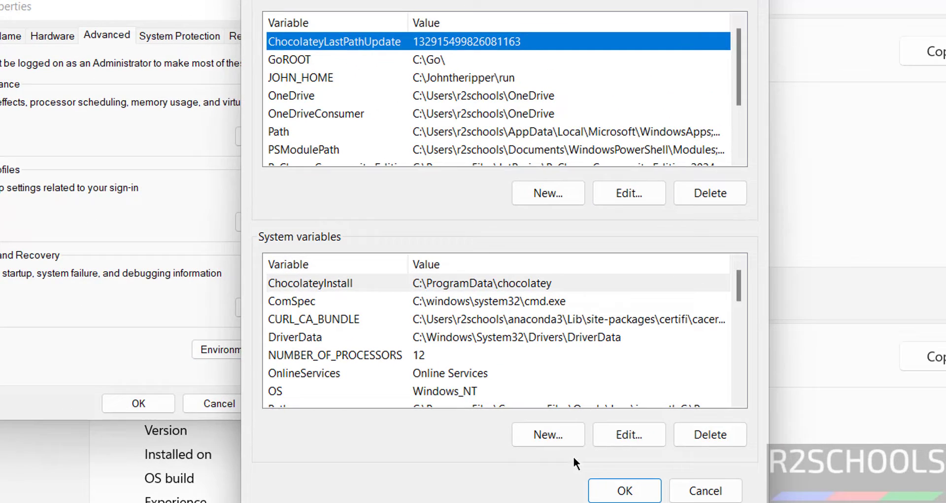
- Search Windows for "edit" and open Edit the system environment variables
key(super)
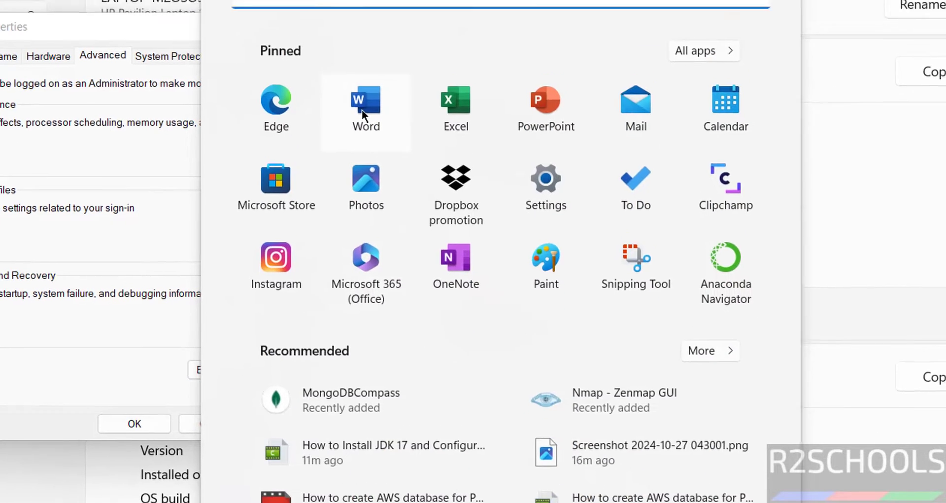
text(enviro)
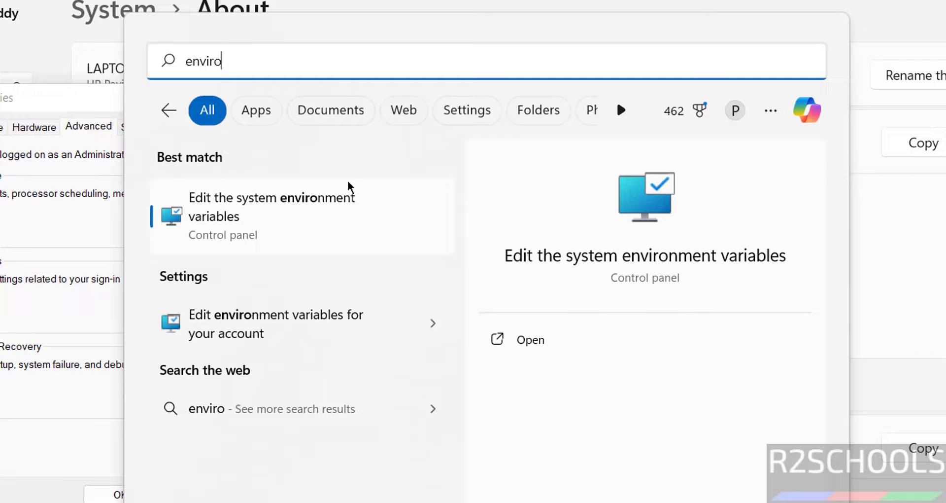
click(271, 211)
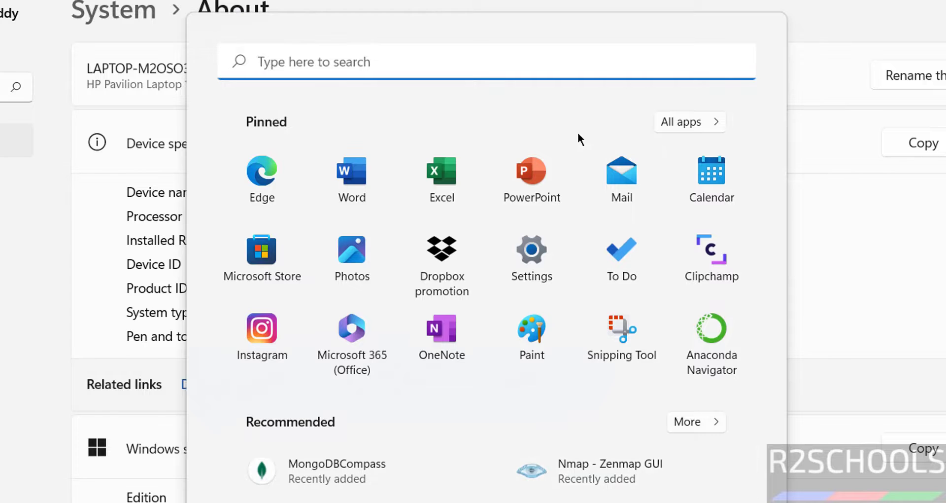
text(edit)
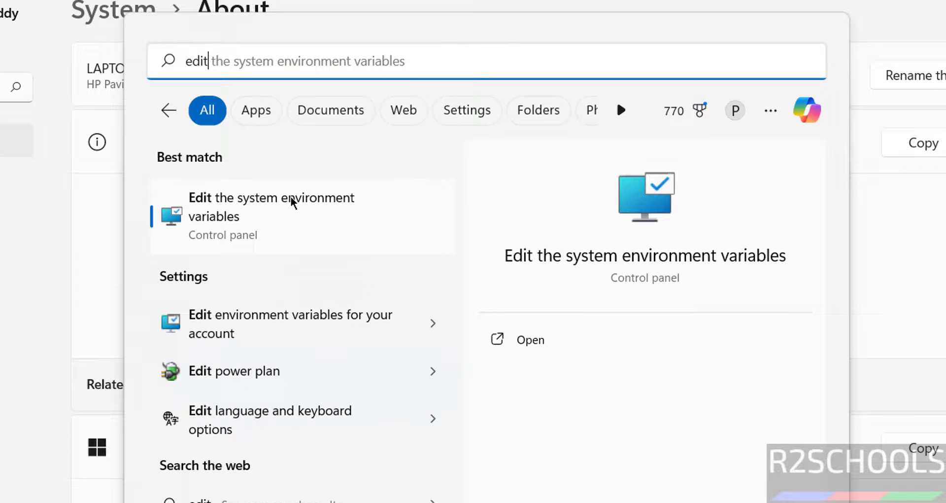
click(291, 196)
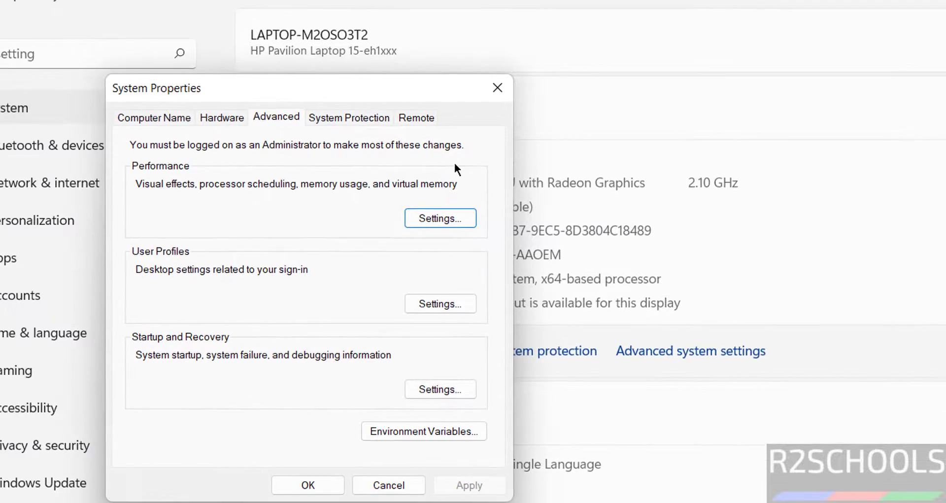
- Open the environment variables and start a new system variable named JAVA_HOME
click(387, 430)
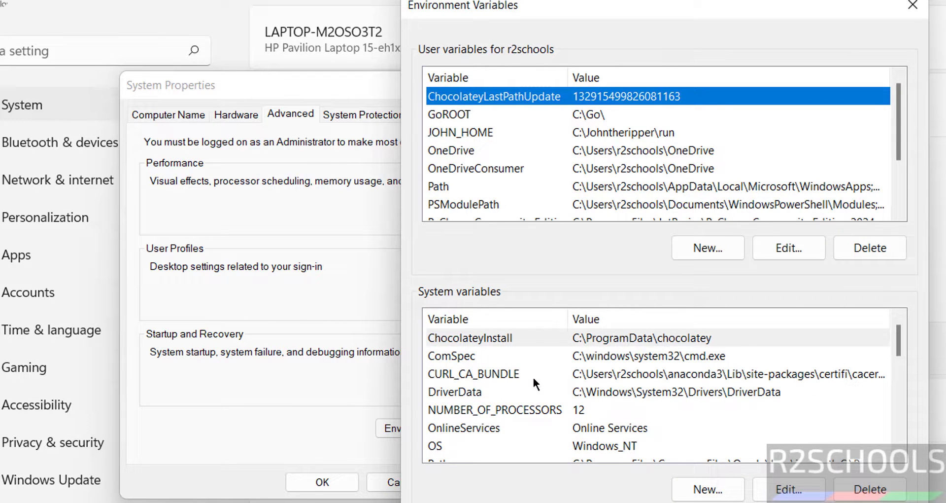
click(446, 392)
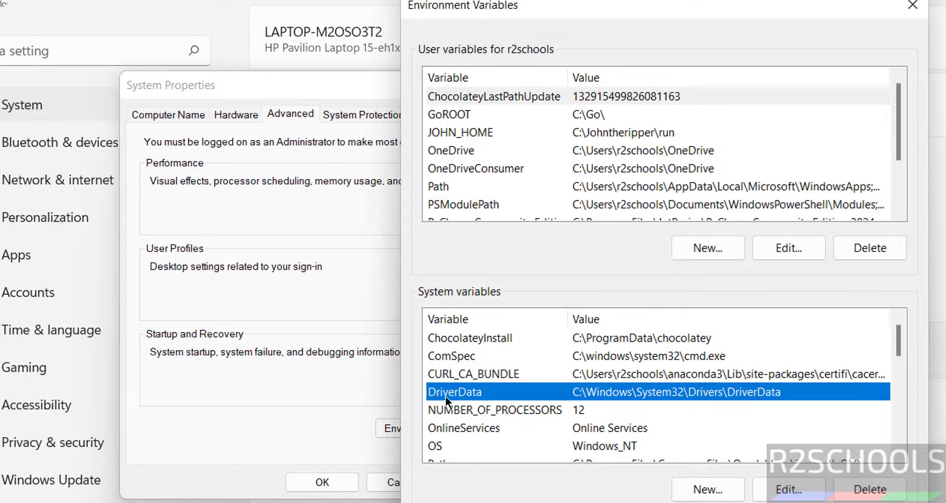
click(708, 490)
text(JAVA)
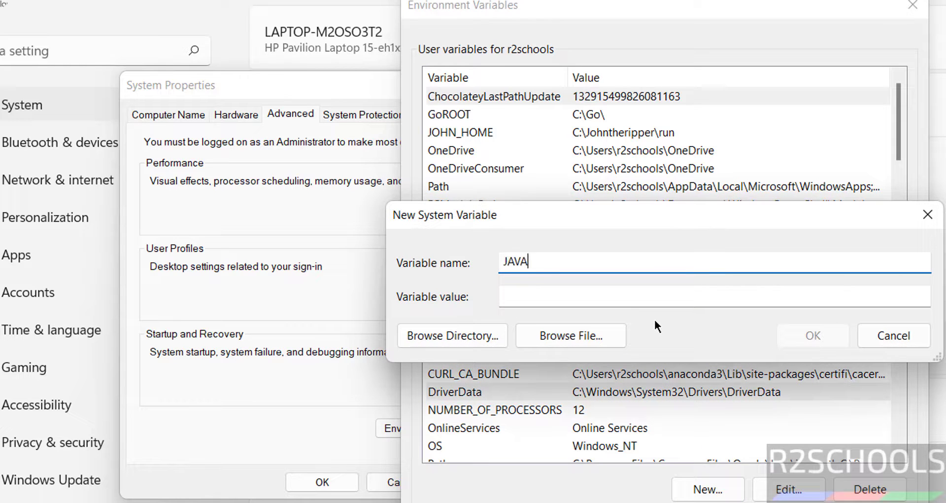
text(_HOME)
key(Tab)
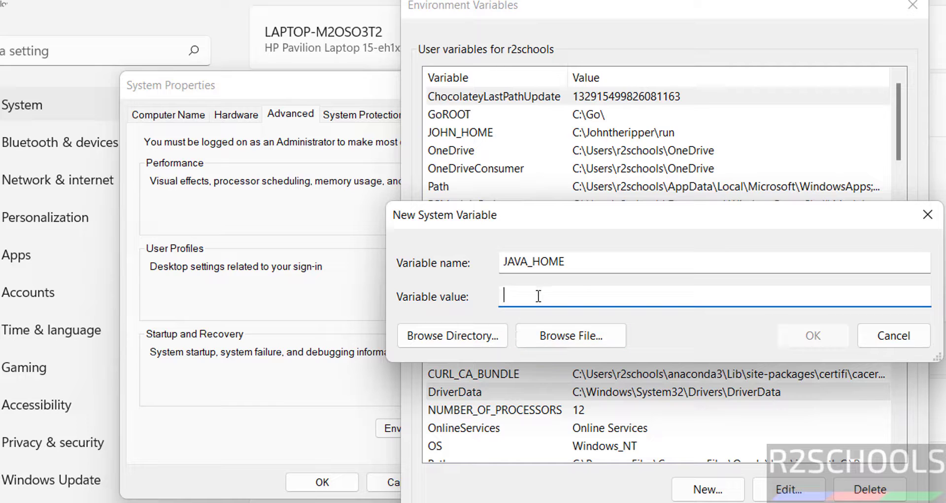
- Choose the folder C:\Program Files\Java\jdk-17 as the JAVA_HOME value and save the variable
click(456, 337)
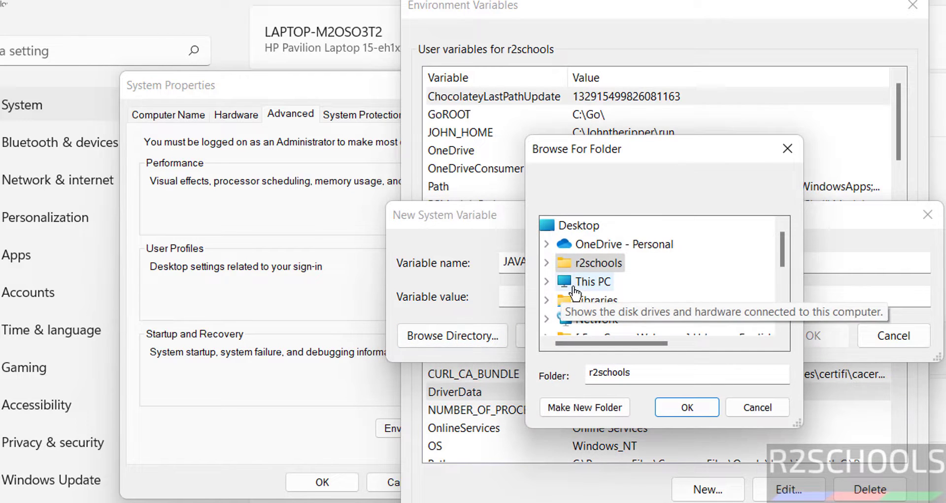
click(547, 282)
scroll(616, 288, down, 2)
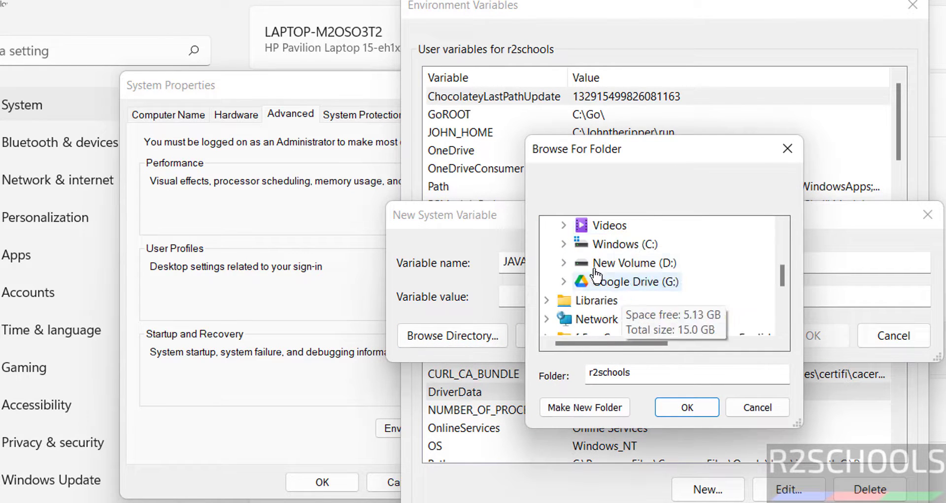
click(565, 242)
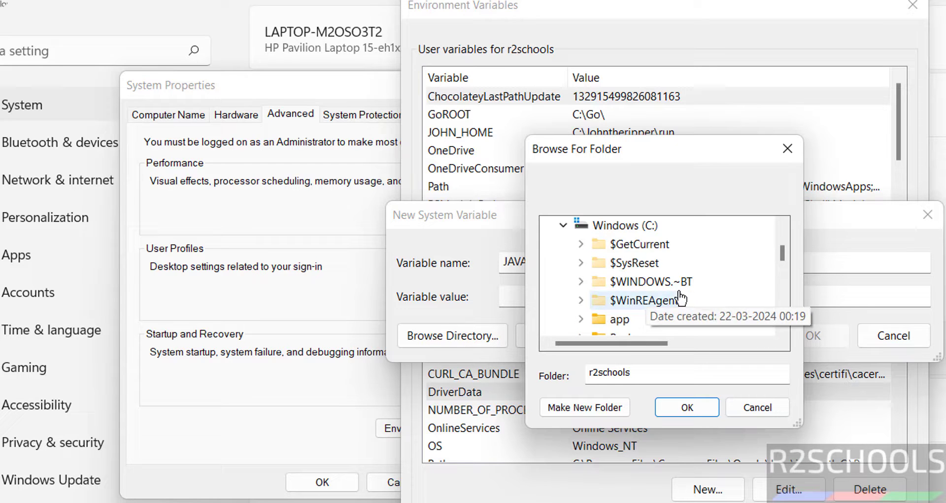
scroll(636, 296, down, 5)
double_click(641, 300)
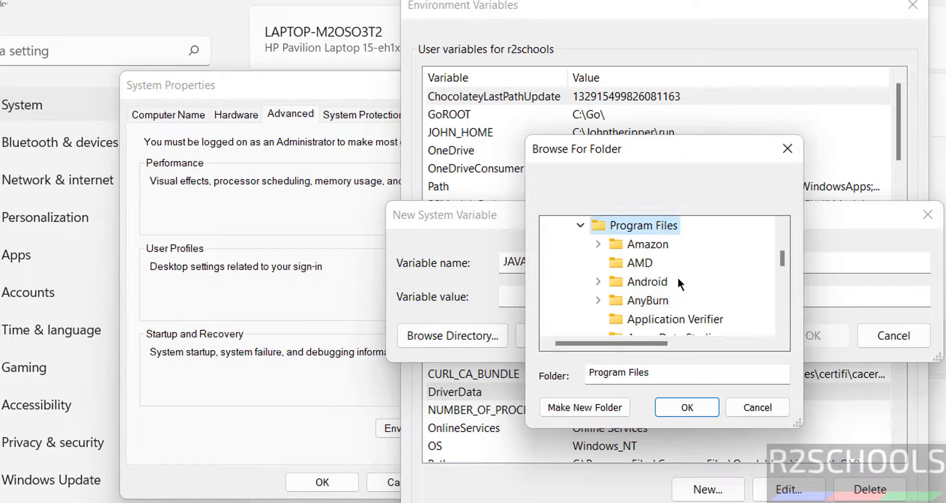
scroll(689, 286, down, 10)
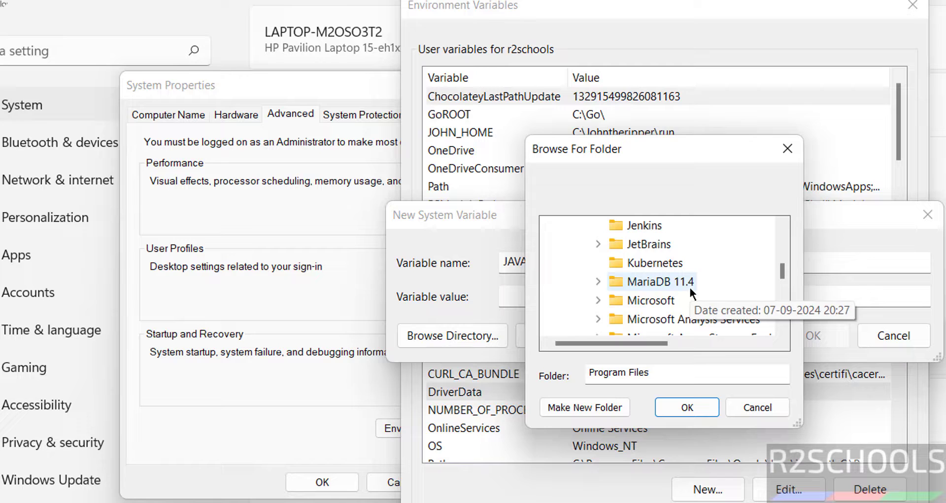
scroll(689, 285, up, 1)
double_click(638, 262)
scroll(656, 286, up, 1)
scroll(709, 288, down, 1)
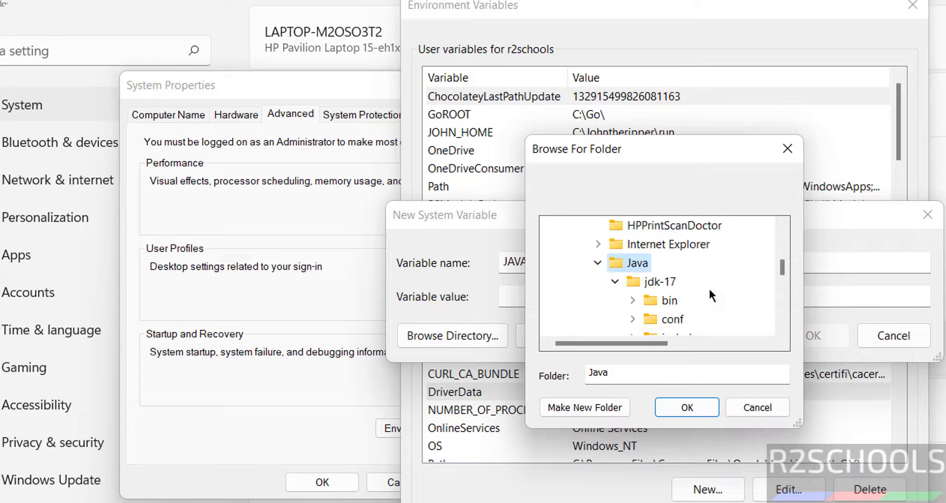
click(667, 284)
click(686, 408)
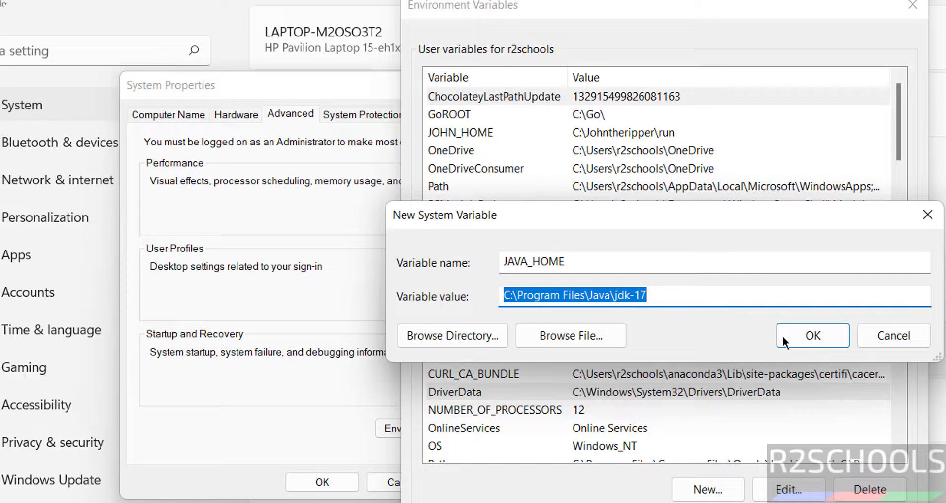
click(821, 336)
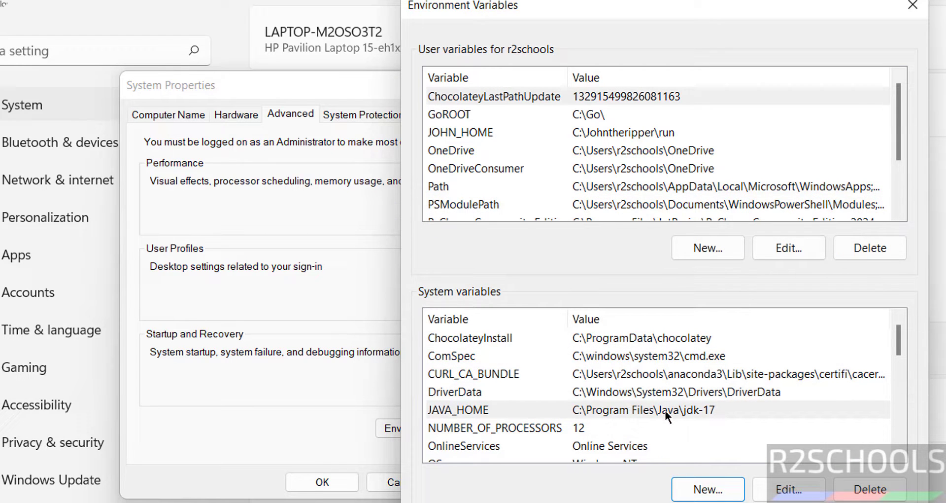
- Add the entry %JAVA_HOME%\bin to the system Path variable and save the environment settings
scroll(633, 404, down, 2)
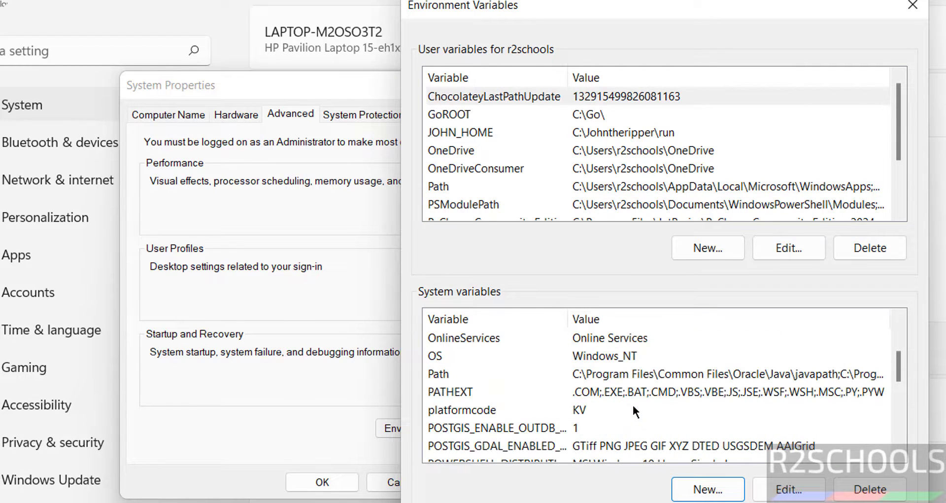
click(518, 373)
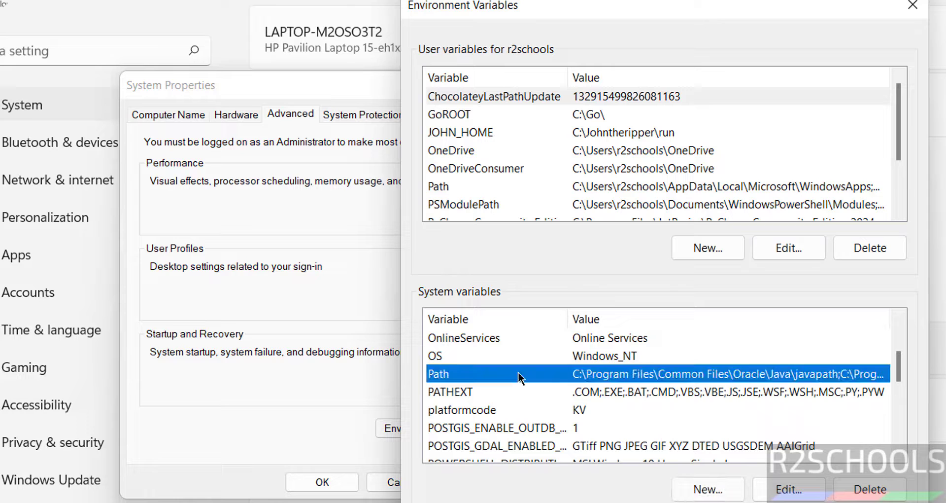
click(789, 489)
scroll(773, 262, down, 3)
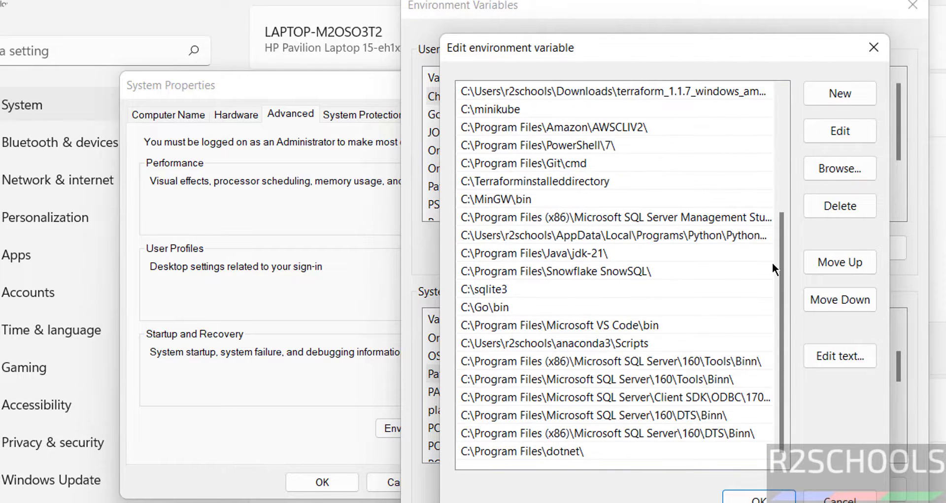
click(821, 95)
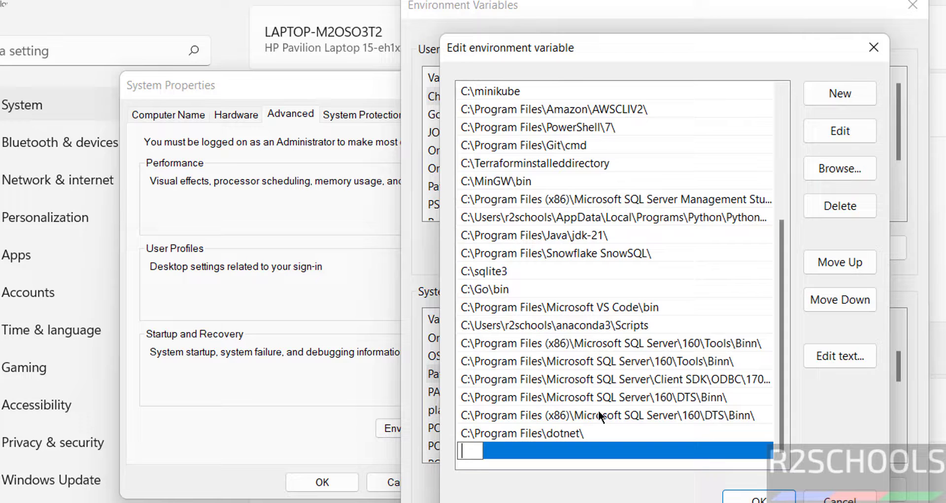
text(%JAVE)
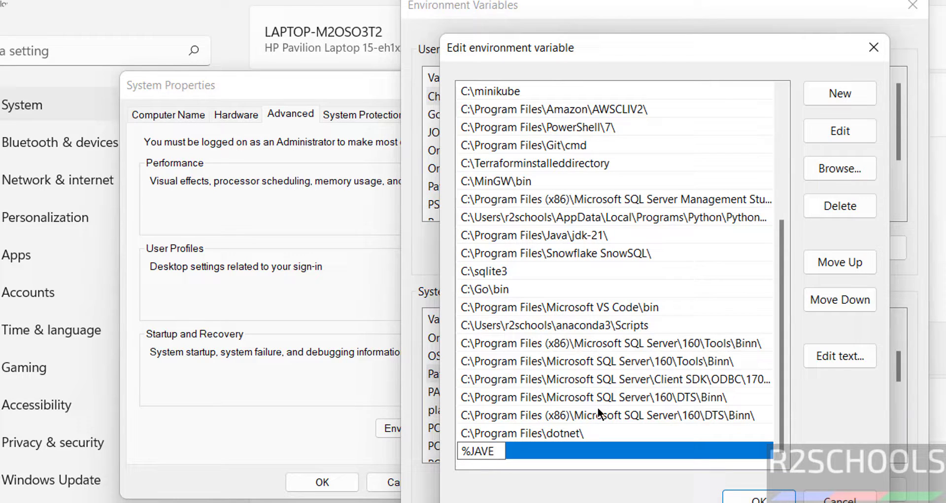
key(BackSpace)
text(A_HOME%)
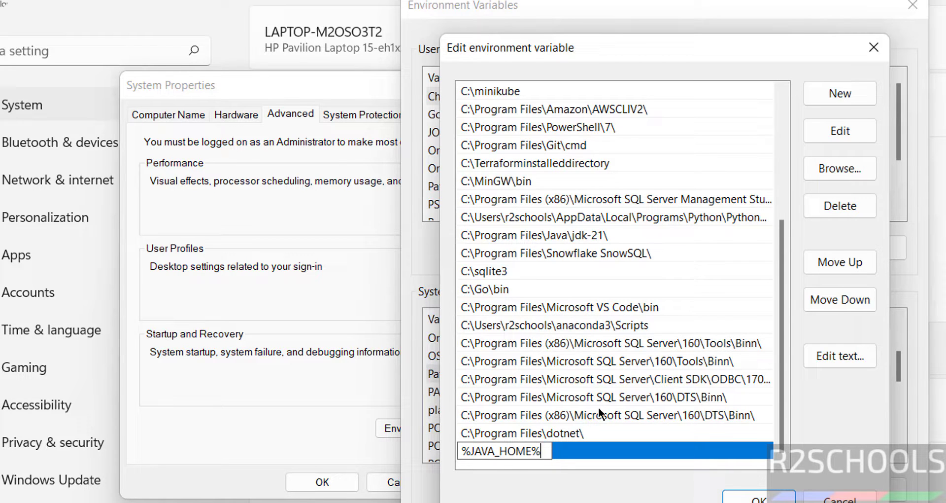
text(\bin)
key(Return)
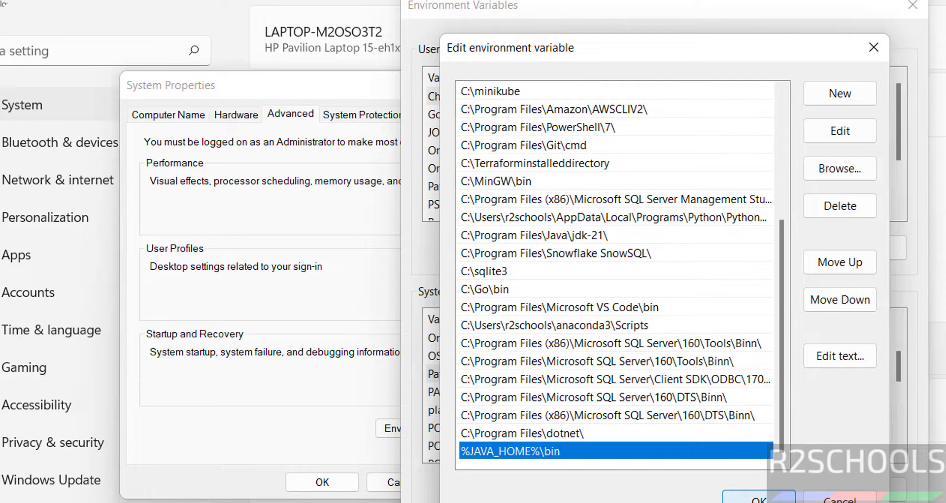
key(Return)
key(Return)
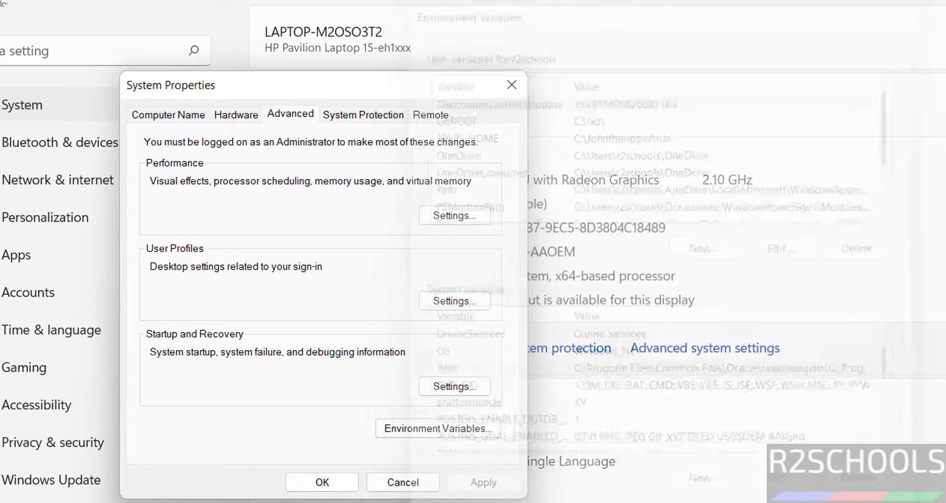
click(322, 482)
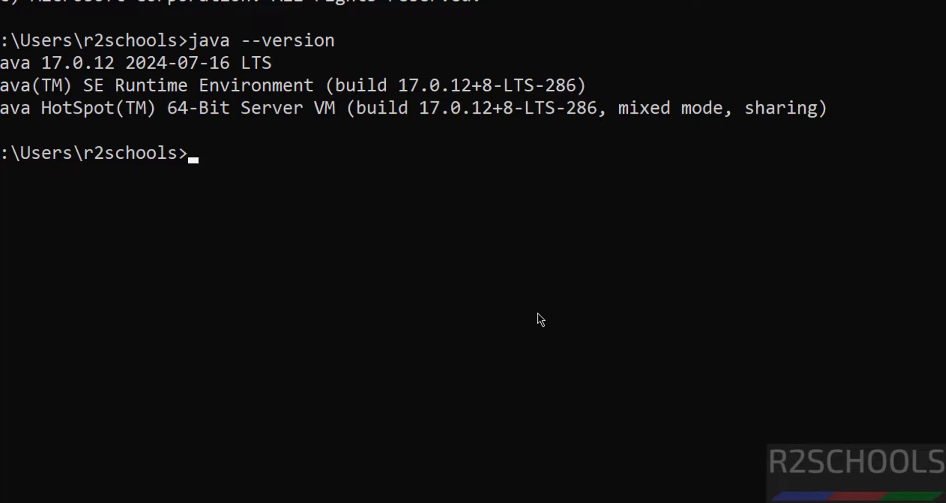
- Check the Java version again in Command Prompt with java --version
text(java --version)
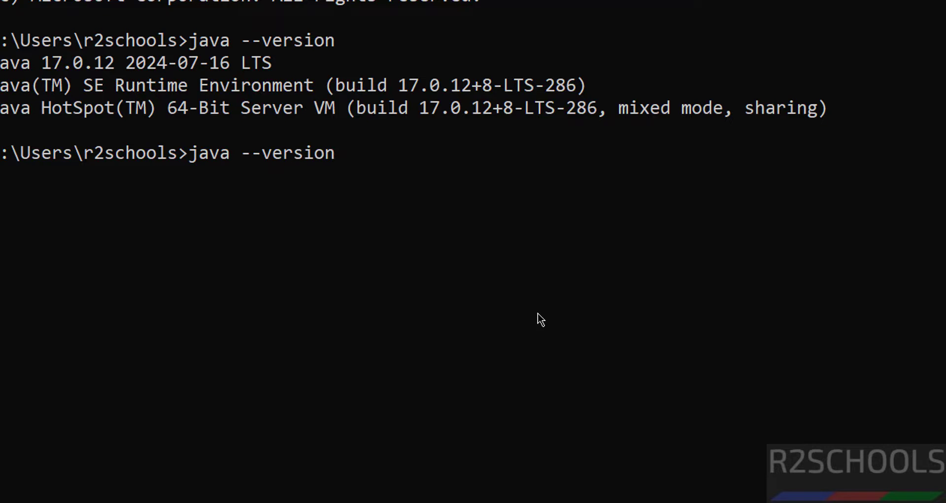
key(Return)
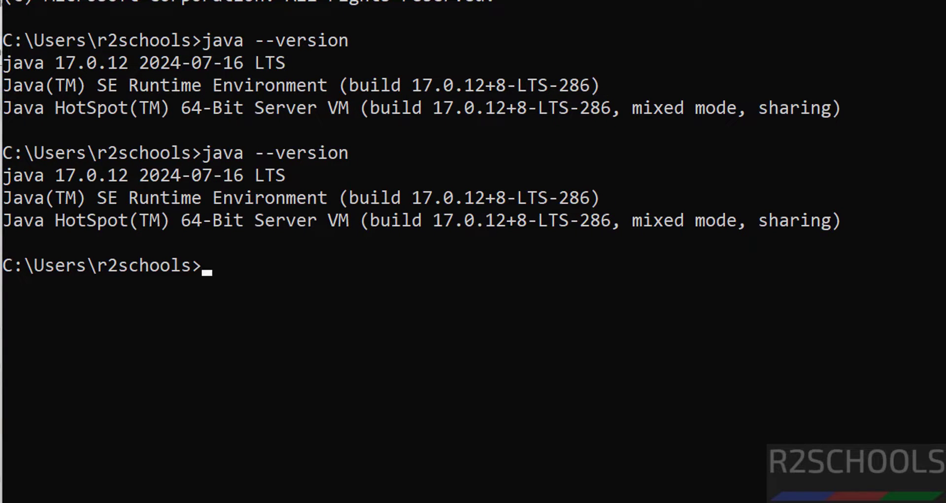
- Create a new file named javaprogram1.java in Notepad from the command line
text(notepad)
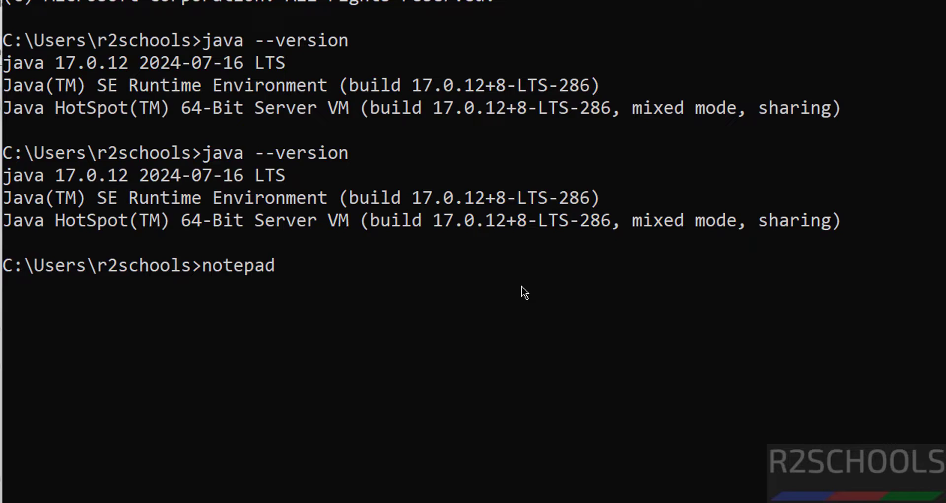
text( java)
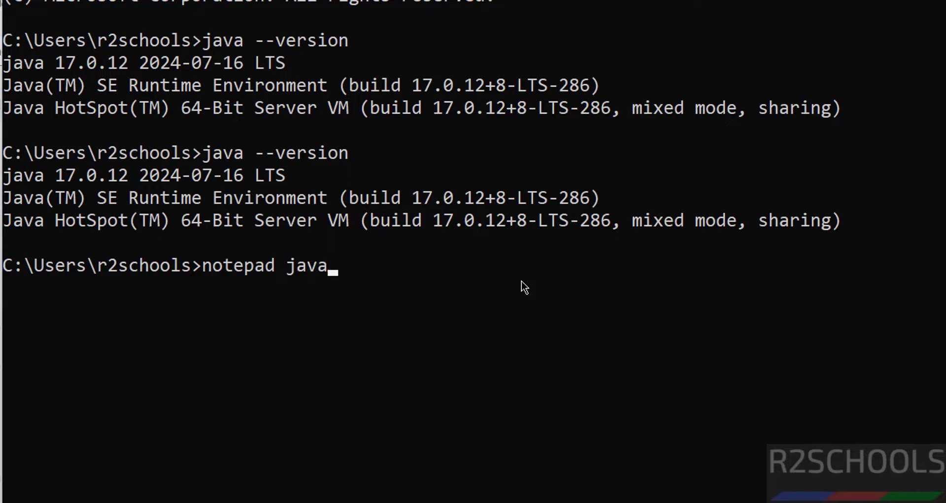
text(program2)
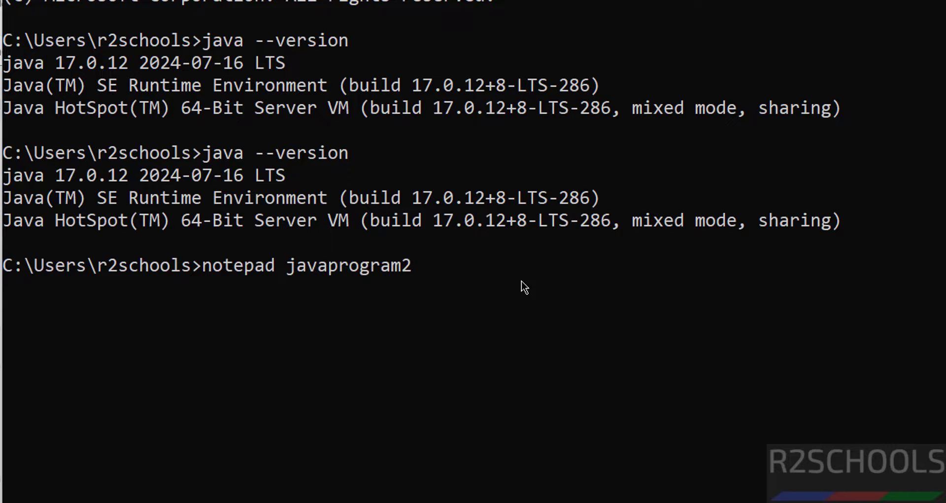
key(BackSpace)
text(1.java)
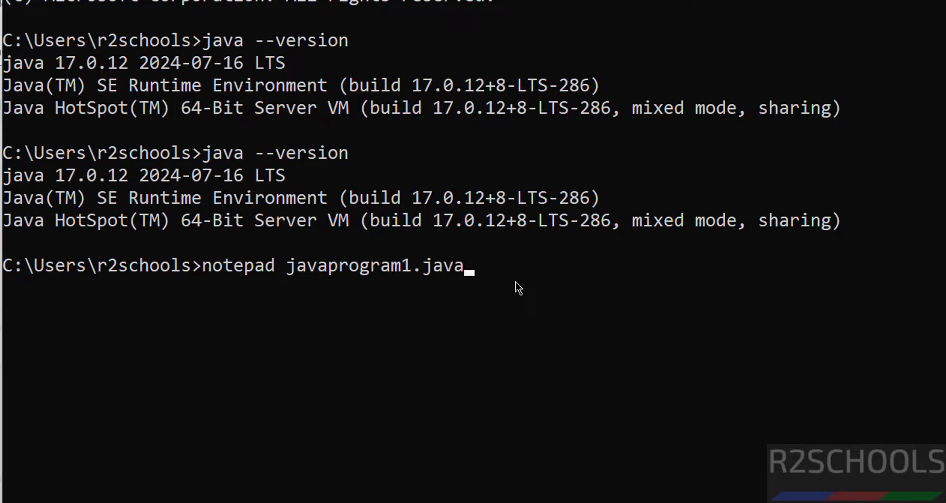
key(Return)
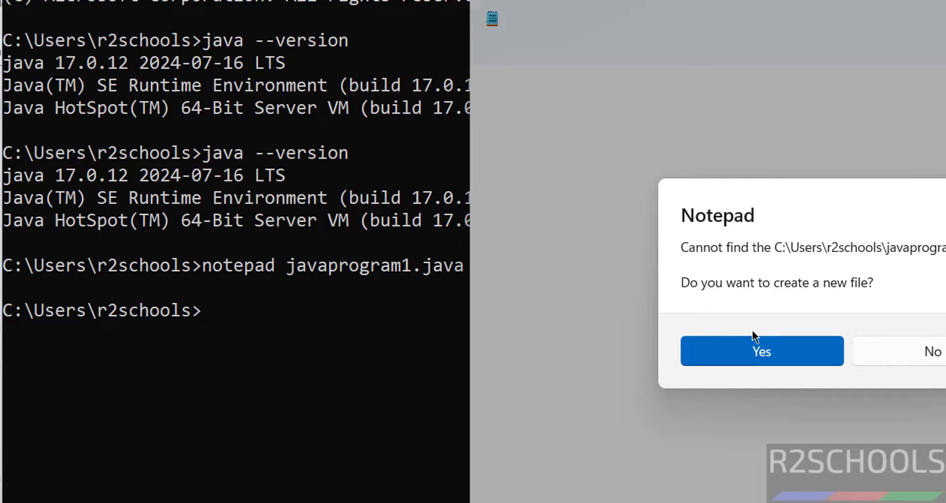
click(749, 340)
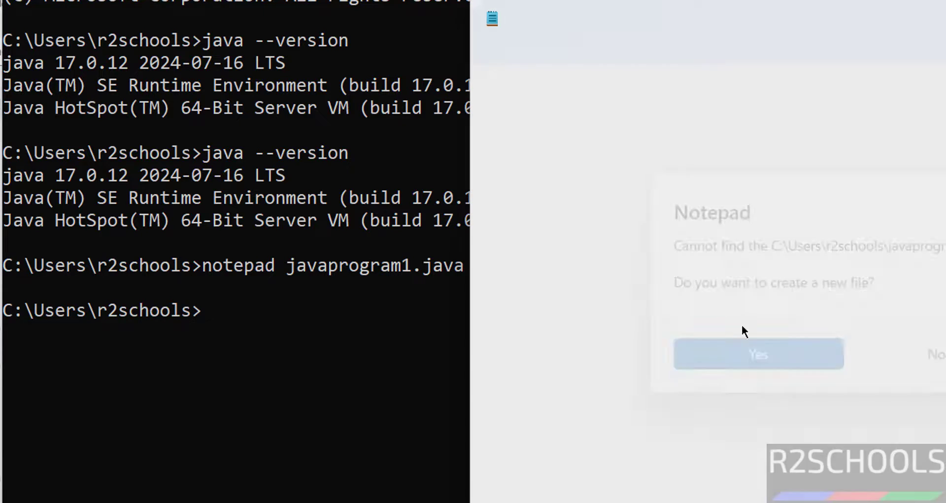
- Enter a class r2schools whose main method prints "Welcome to r2schools", then save the file and close Notepad
text(class r2schools{     public static void main(String args[]){      System.out.println("Welcome to r2schools");     } })
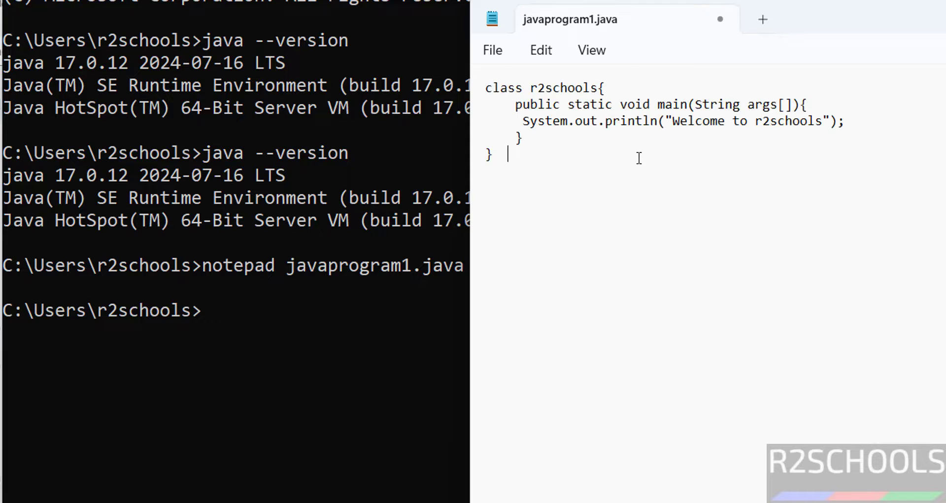
click(489, 47)
click(523, 172)
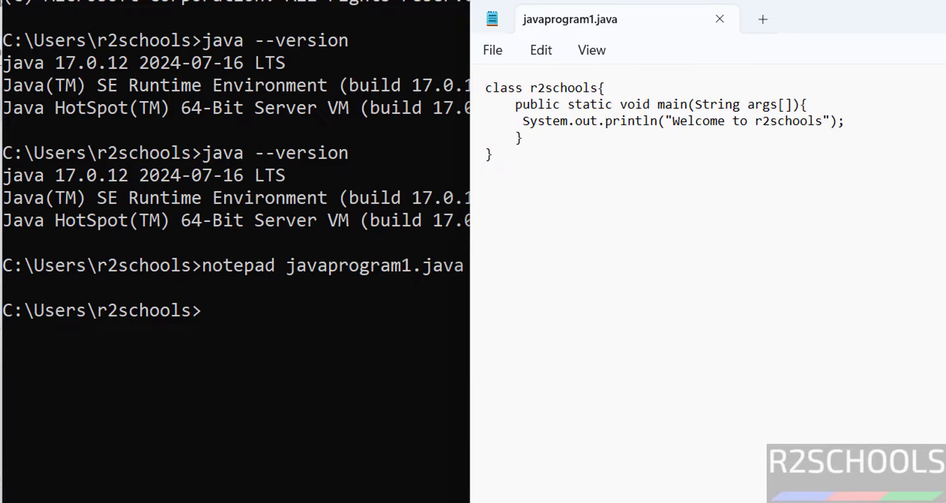
key(alt+F4)
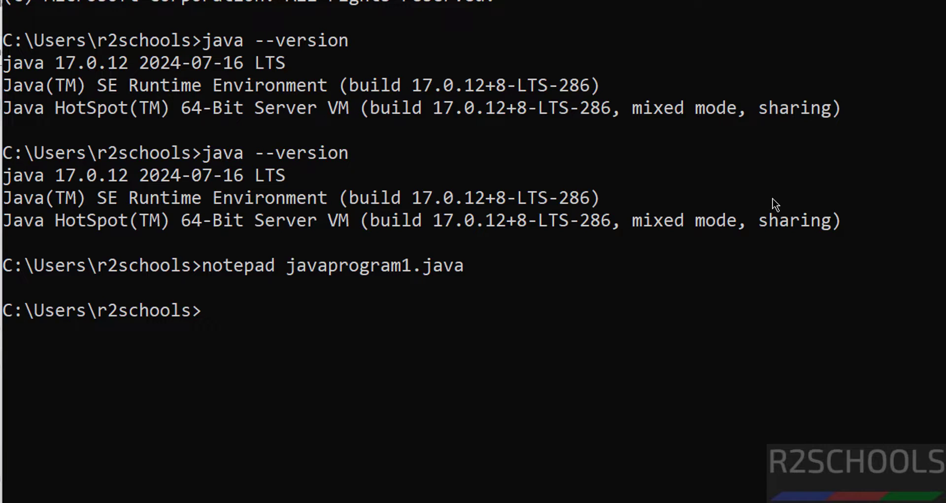
- Try to compile the program with the command javc javaprogram1.java
text(j)
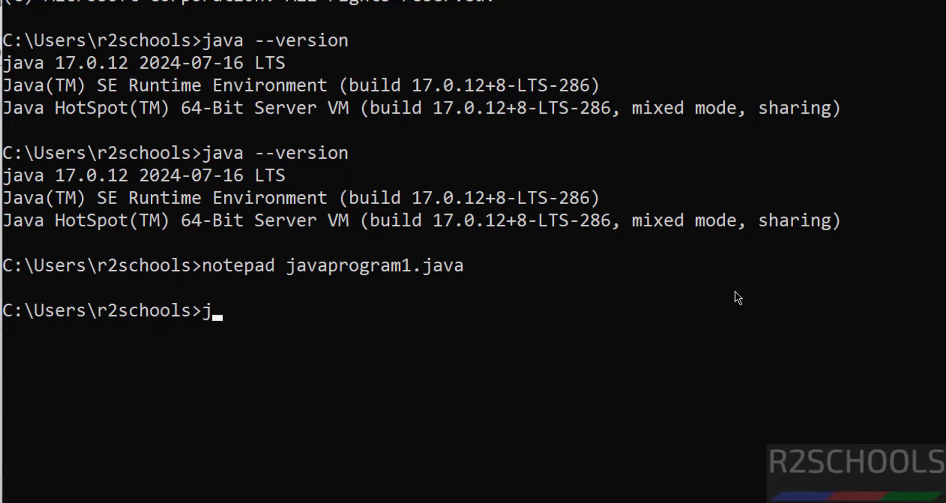
text(avc)
text(javaprogram1.java)
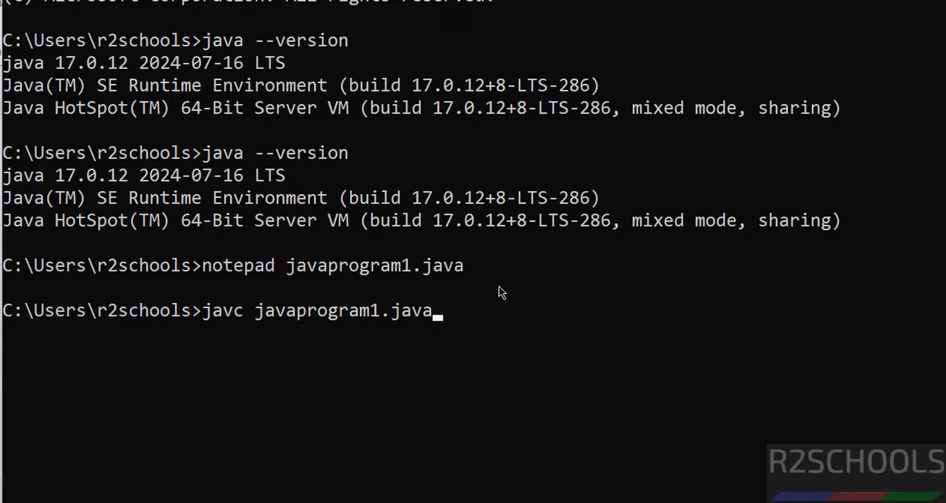
key(Return)
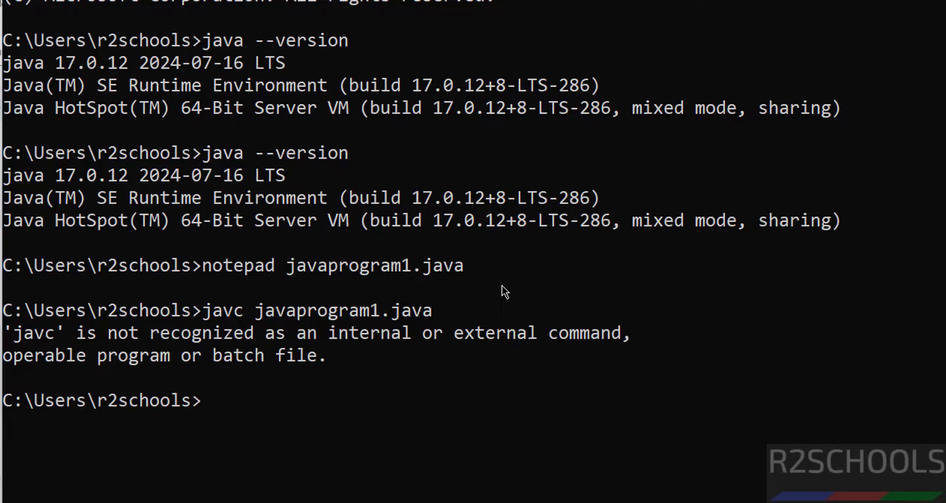
- Compile the program with the corrected command javac javaprogram1.java and run its class with java r2schools
key(Up)
key(Left)
key(Left)
key(Left)
key(Left)
key(Left)
key(Left)
key(Left)
key(Left)
key(Left)
key(Left)
key(Left)
key(Left)
key(Left)
key(Left)
key(Left)
key(Left)
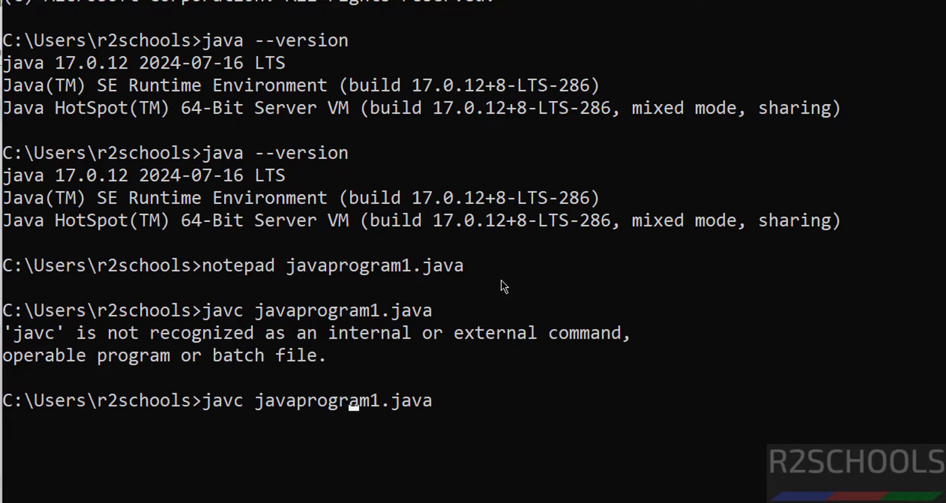
text(a)
key(Return)
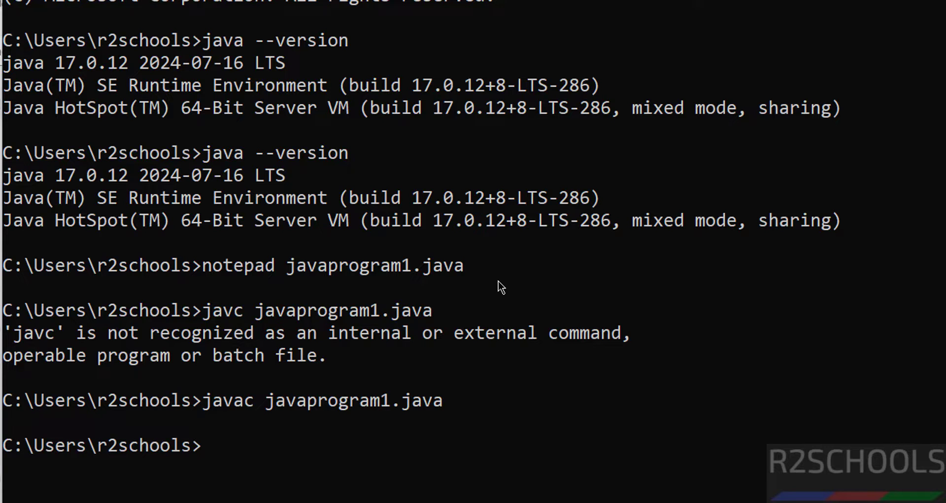
text(java r2schools)
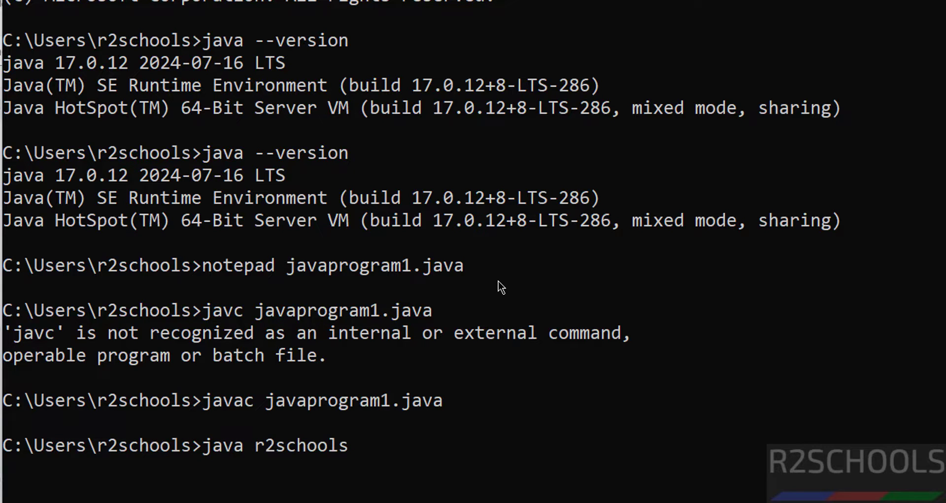
key(Return)
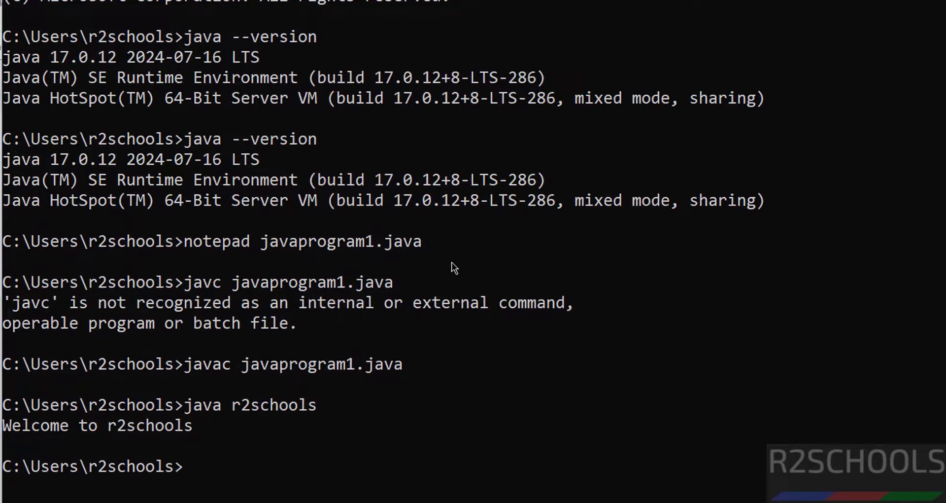
- Reopen javaprogram1.java in Notepad by rerunning the earlier notepad command
key(Up)
key(Up)
key(Up)
key(Up)
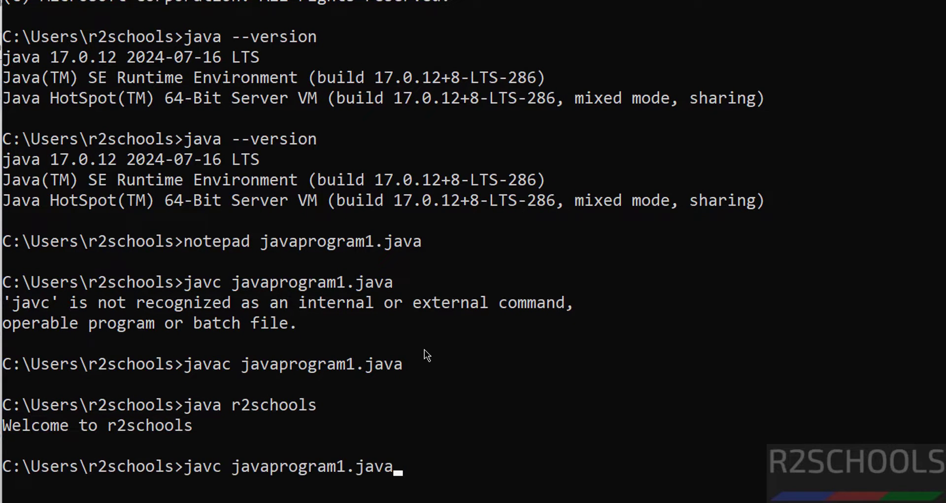
key(Return)
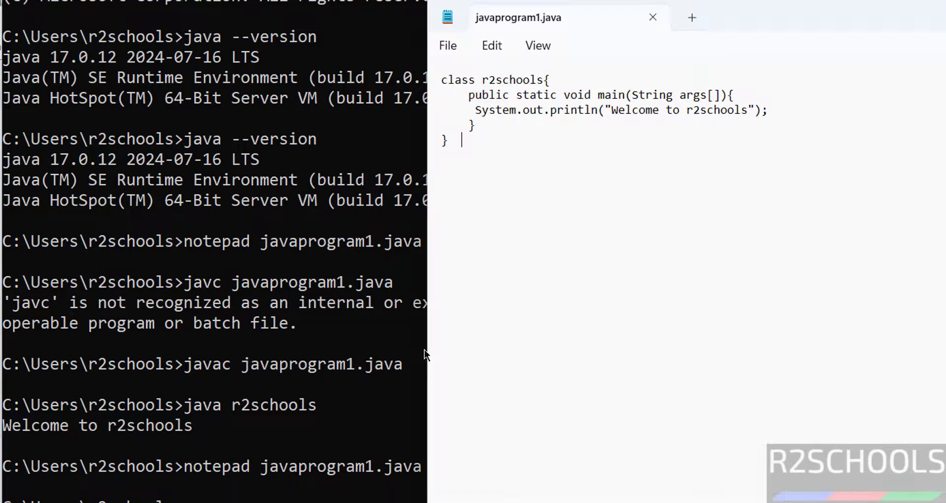
- Duplicate the System.out.println line directly below the original inside the main method
drag(564, 105, 765, 94)
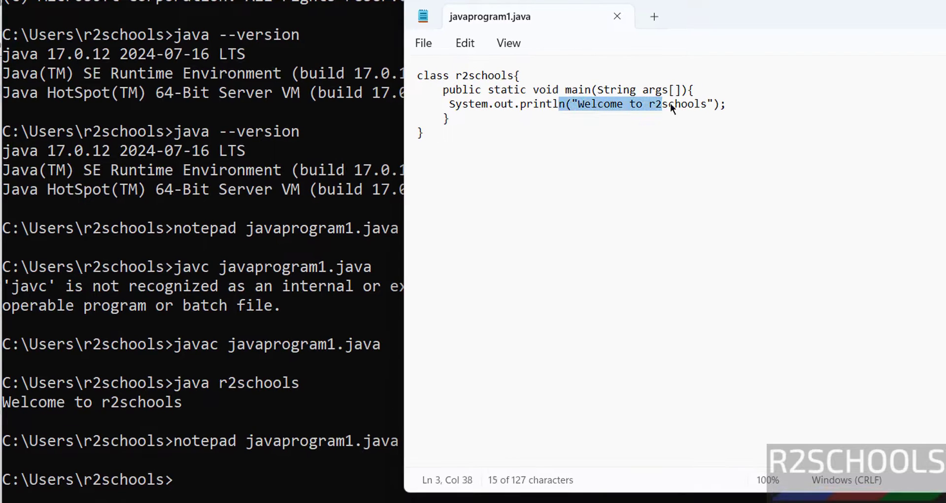
click(738, 104)
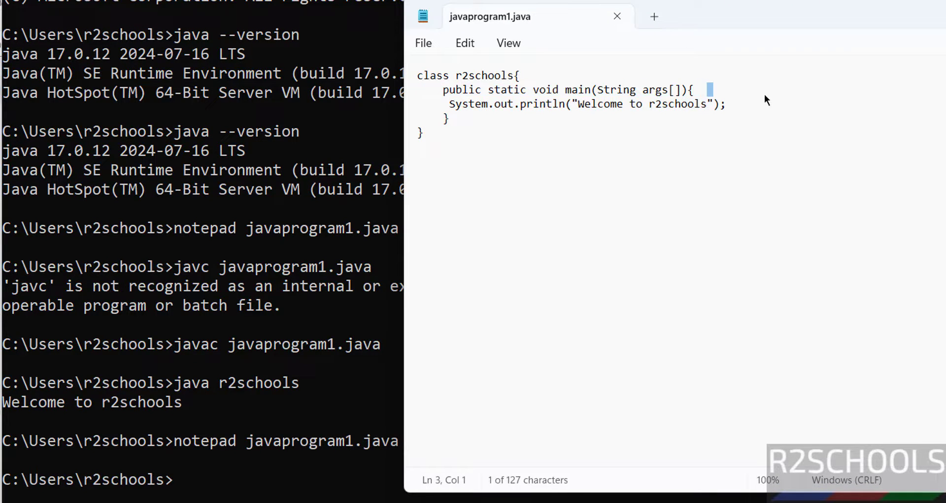
triple_click(758, 99)
key(ctrl+c)
click(747, 102)
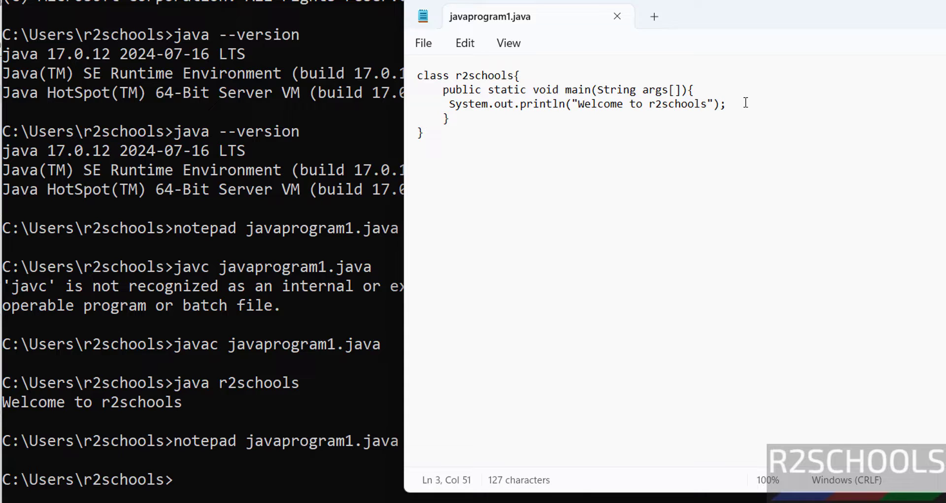
key(Return)
key(ctrl+v)
click(635, 122)
key(Delete)
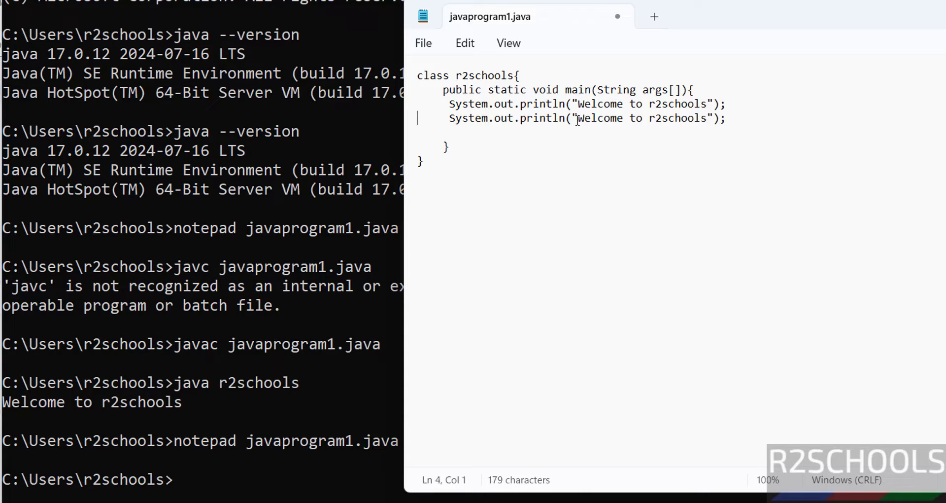
- Replace the quoted text in the second println statement with 8+9 and save the file
drag(573, 119, 716, 117)
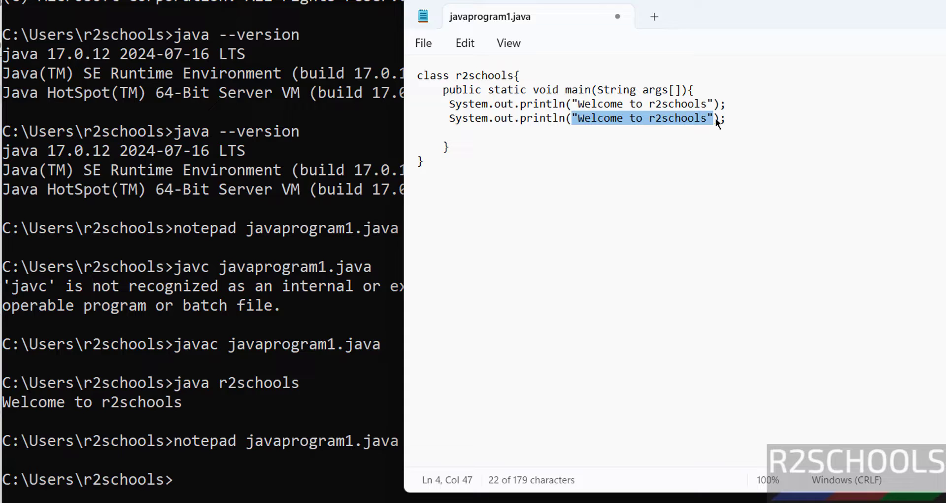
text(8)
text(+9)
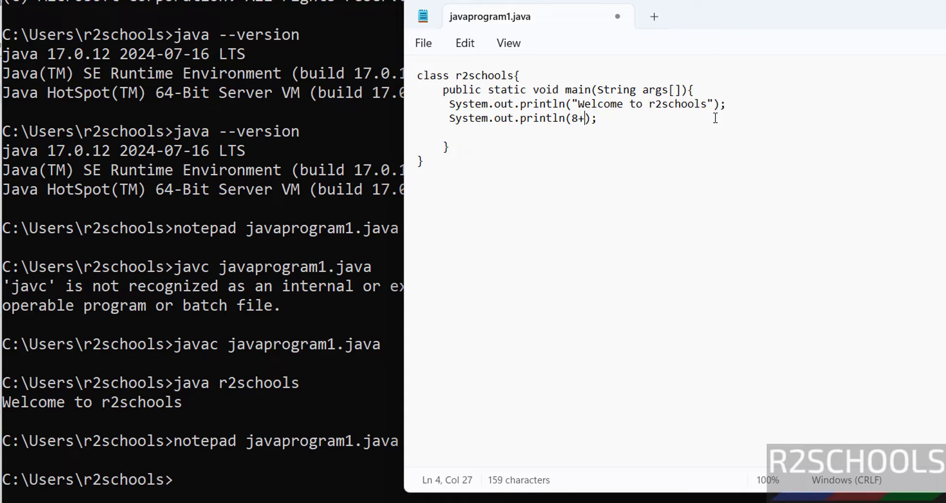
click(423, 43)
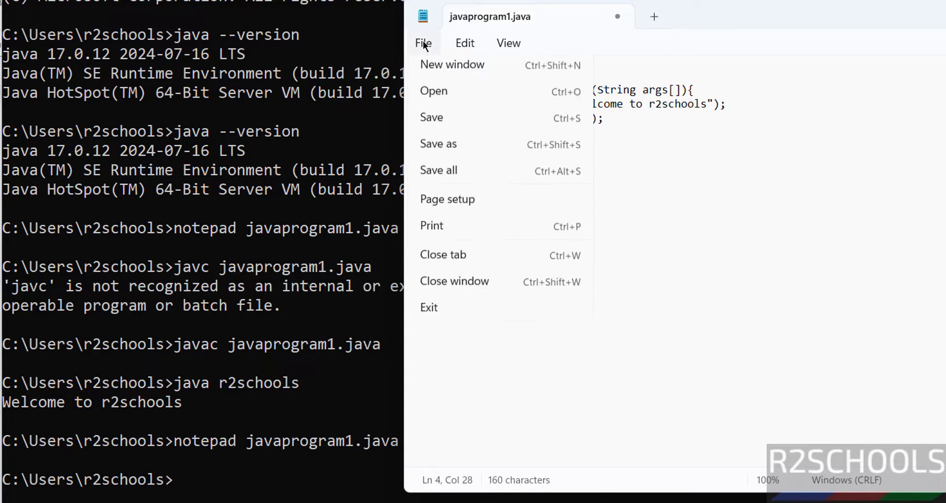
click(444, 152)
click(490, 205)
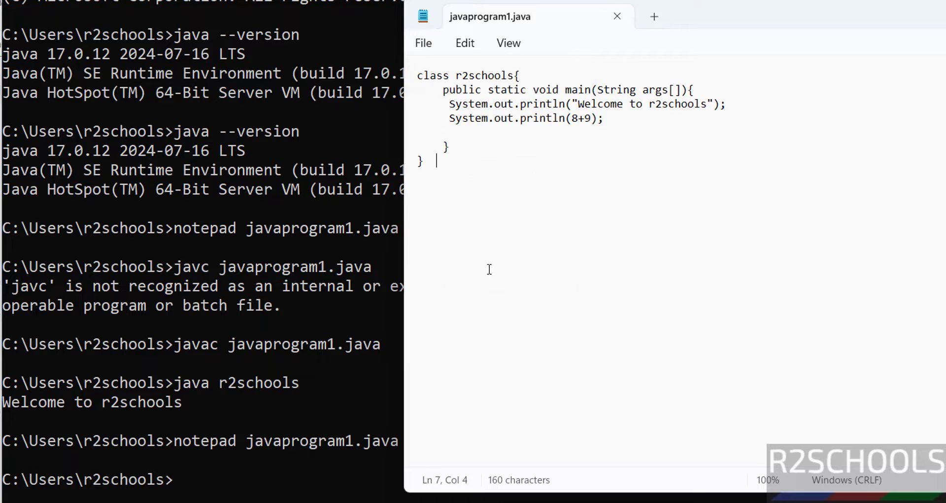
- Switch to Command Prompt and run java r2schools without recompiling the edited source
click(284, 493)
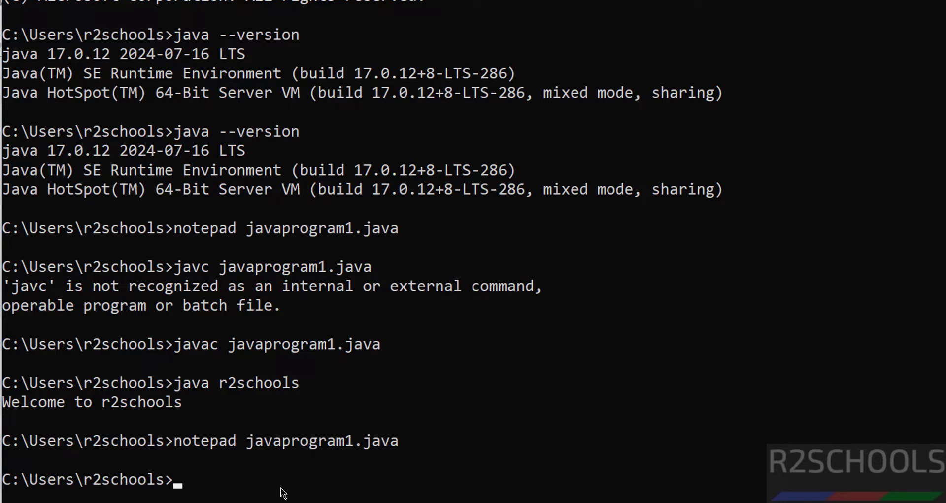
text(java r2schoo)
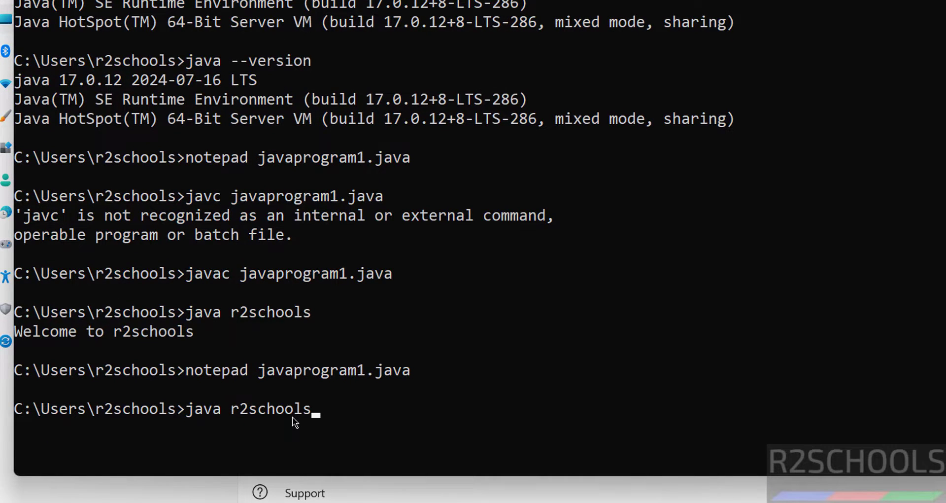
text(ls)
key(Return)
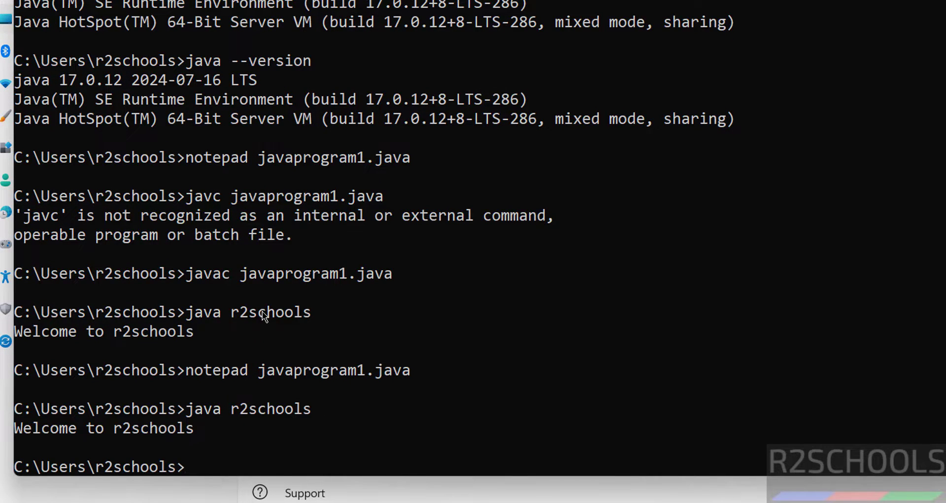
- Recompile the edited source with javac javaprogram1.java and run the updated class with java r2schools
scroll(262, 311, down, 3)
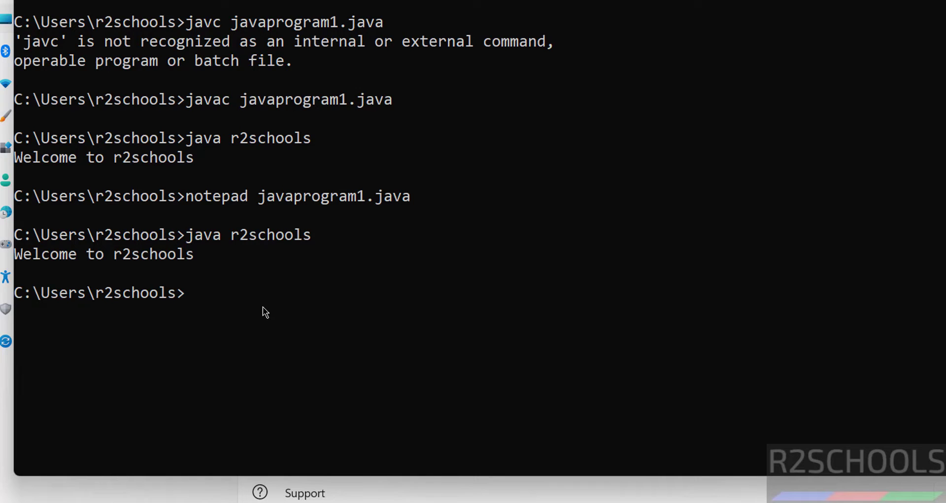
text(javac java)
key(Tab)
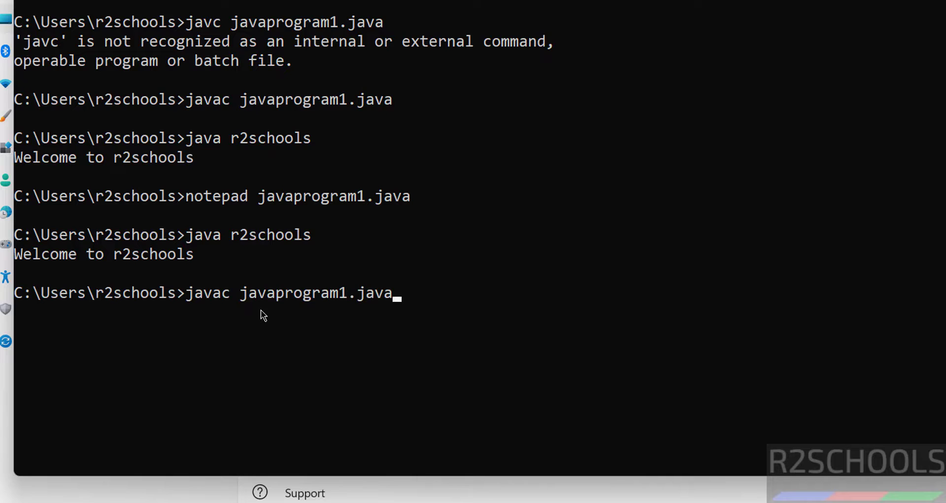
key(Return)
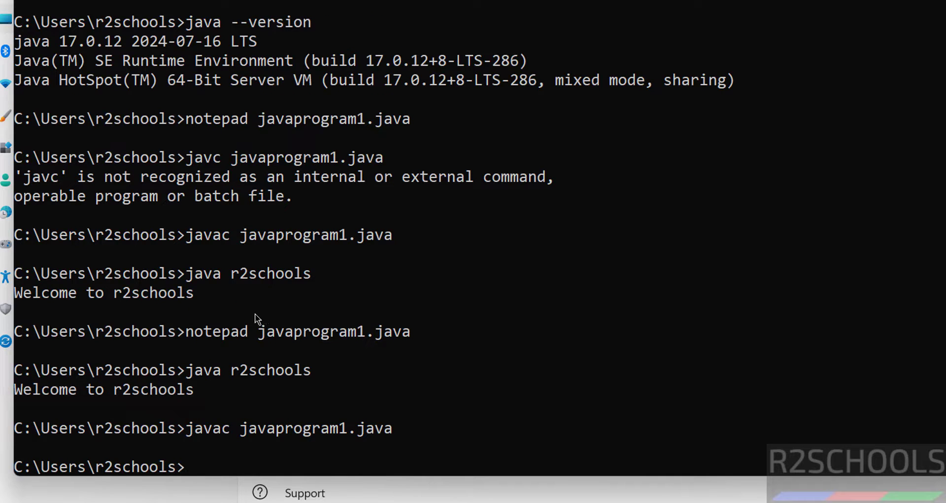
text(java r)
text(2schools)
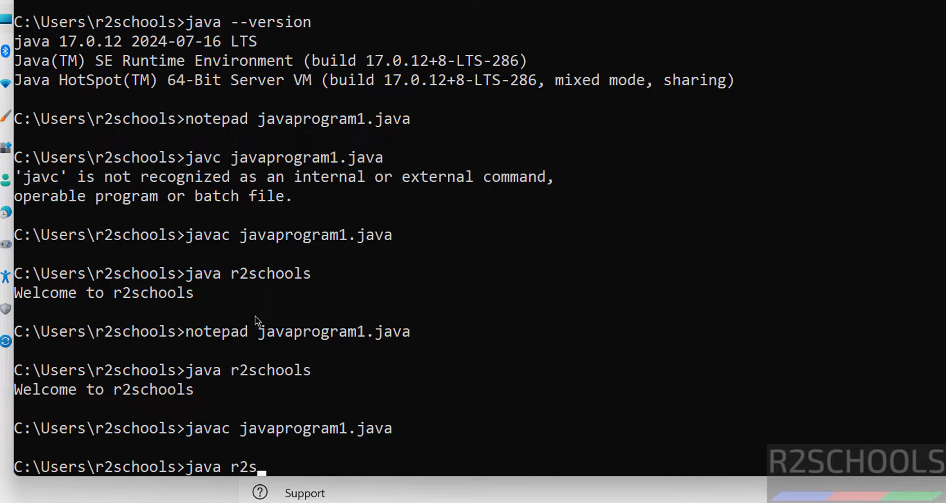
key(Return)
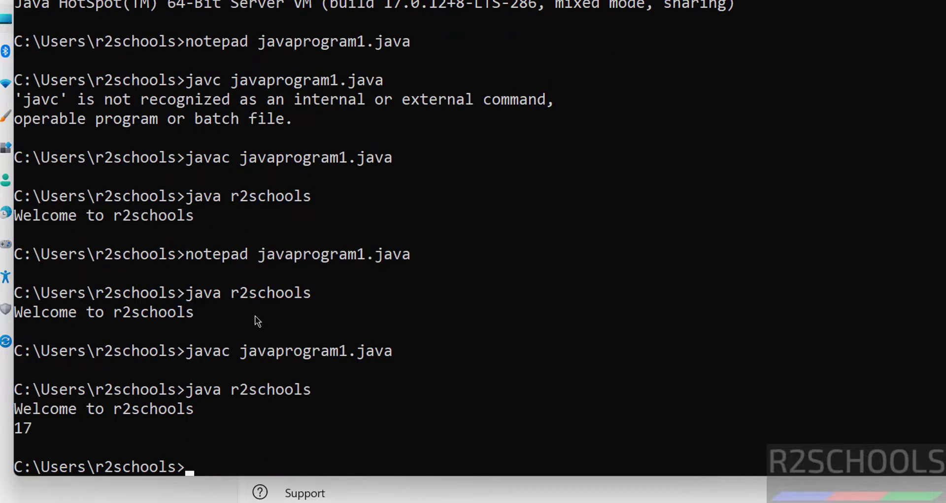